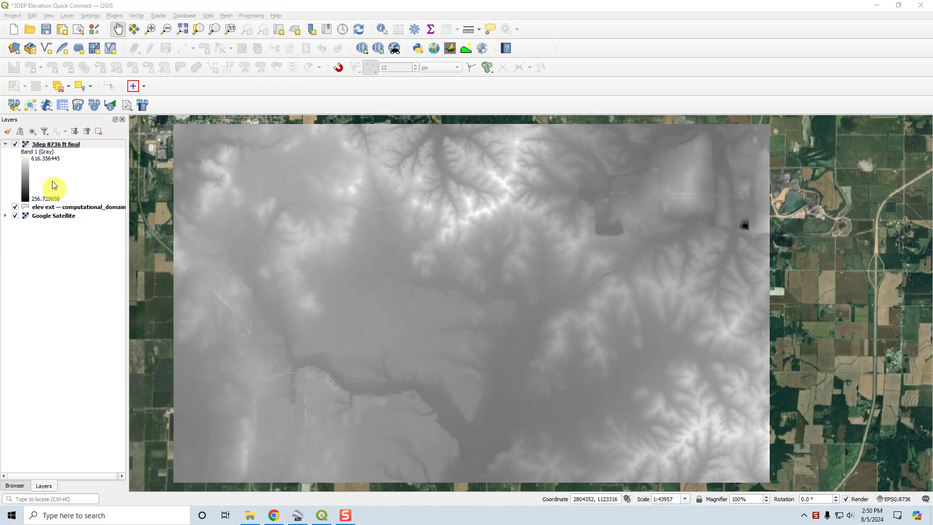
- Remove the "3dep 8736 ft final" layer from the project and dismiss the message bar above the map
{"action": "right_click", "coordinate": [44, 146]}
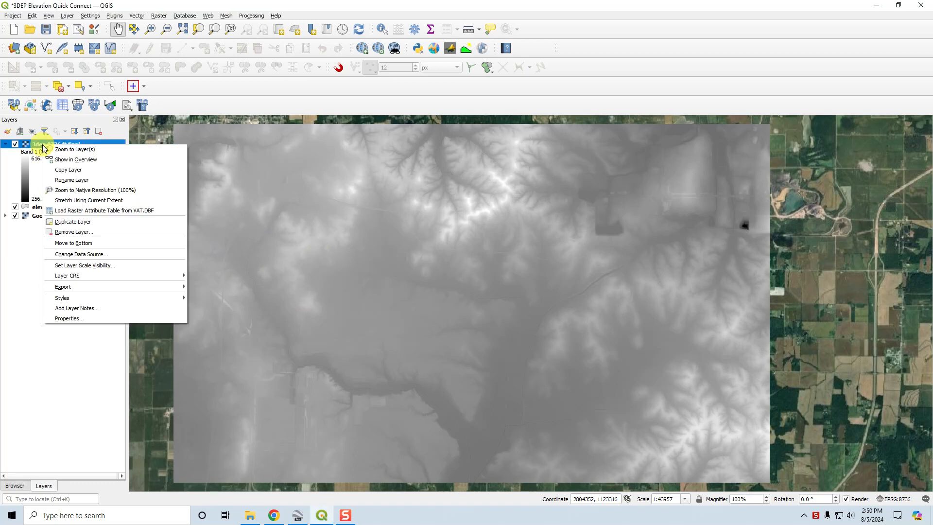
{"action": "left_click", "coordinate": [86, 233]}
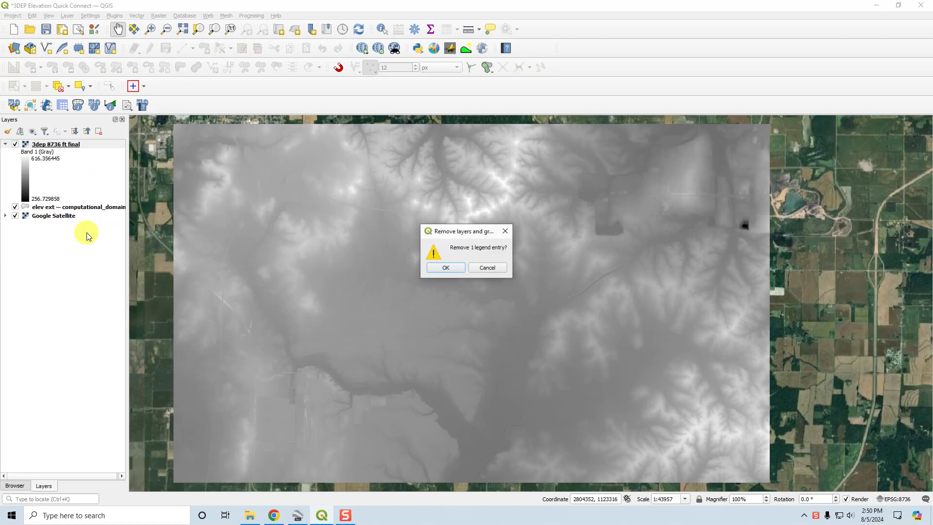
{"action": "left_click", "coordinate": [460, 268]}
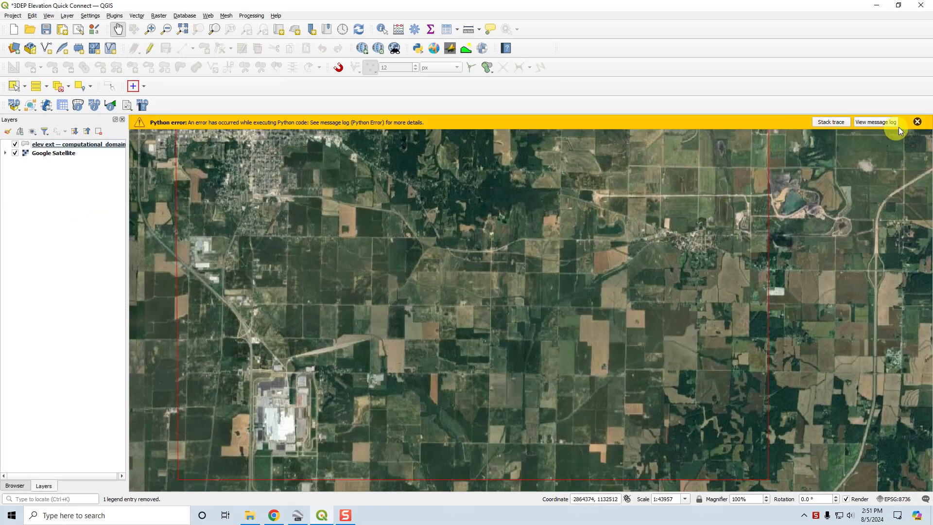
{"action": "left_click", "coordinate": [917, 121]}
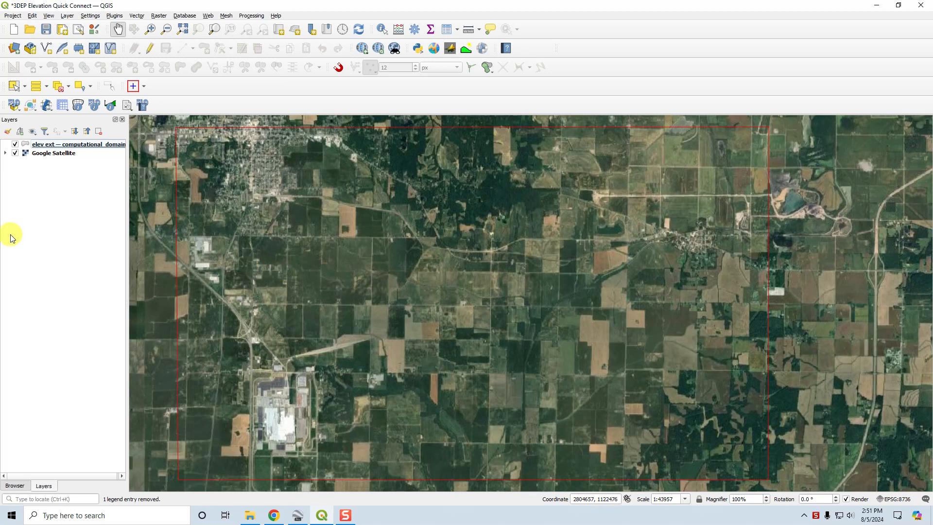
- Start a new WCS connection in the Data Source Manager and name it 3DEP
{"action": "left_click", "coordinate": [16, 50]}
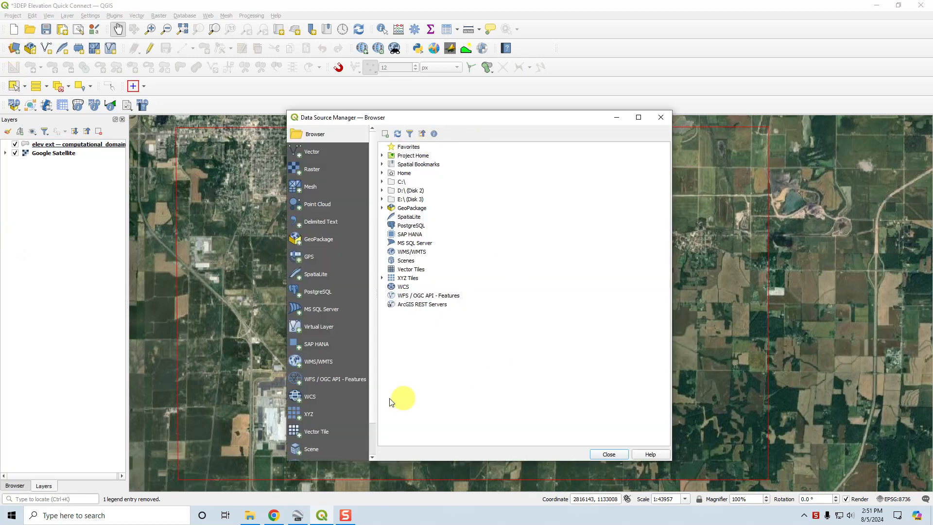
{"action": "left_click", "coordinate": [313, 397]}
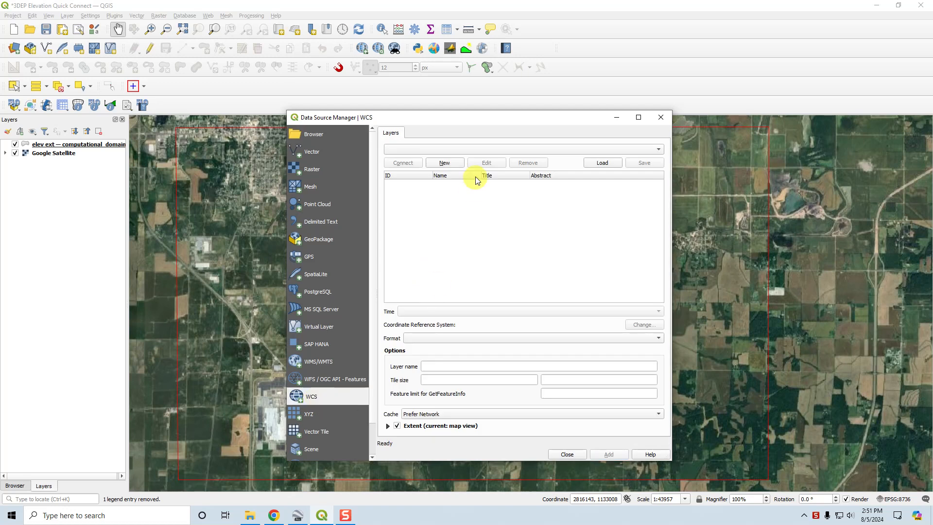
{"action": "left_click", "coordinate": [444, 164]}
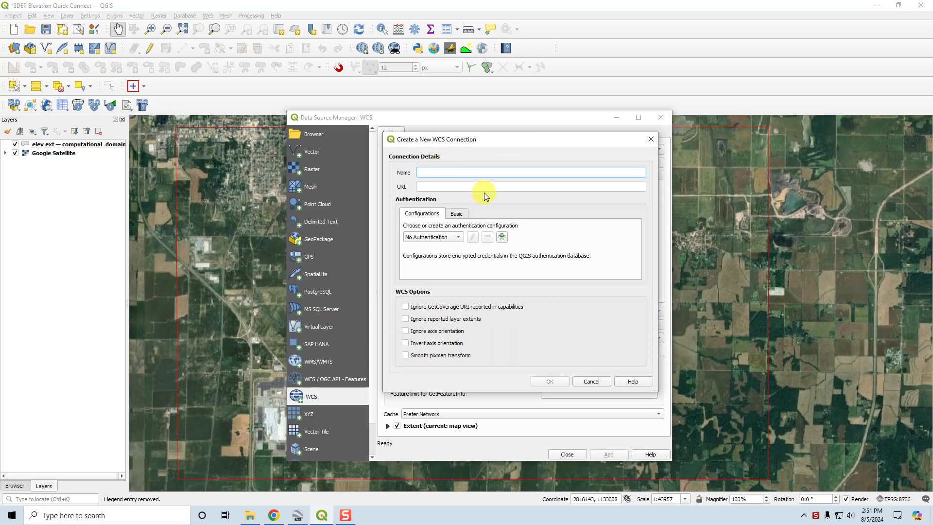
{"action": "type", "text": "3DEP"}
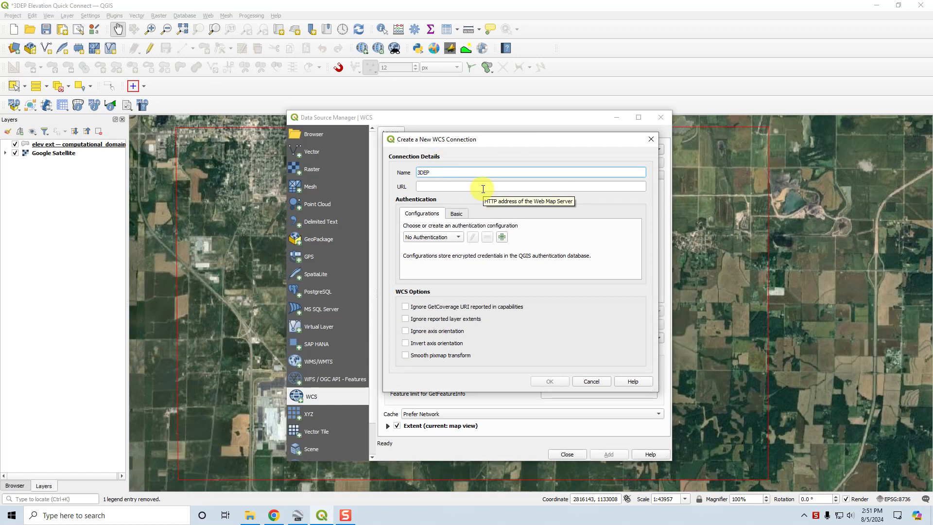
{"action": "left_click", "coordinate": [481, 189]}
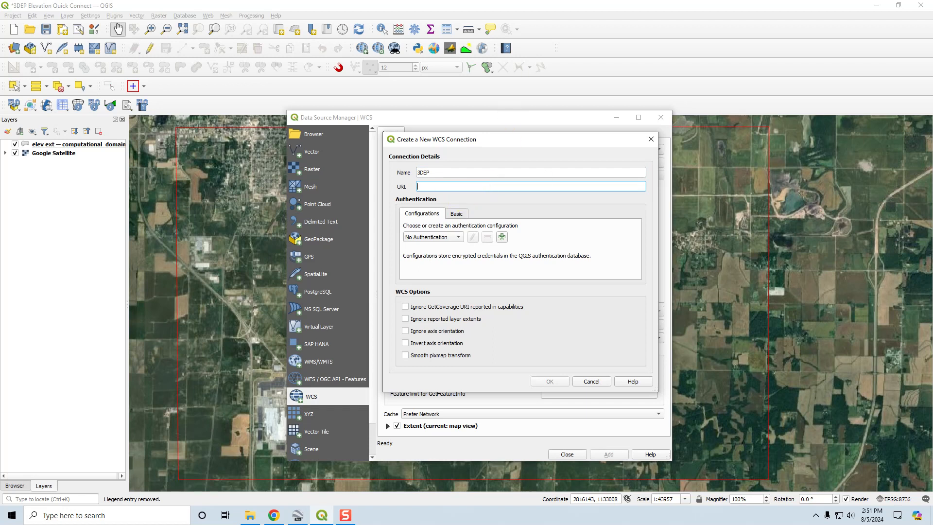
{"action": "key", "text": "alt+Tab"}
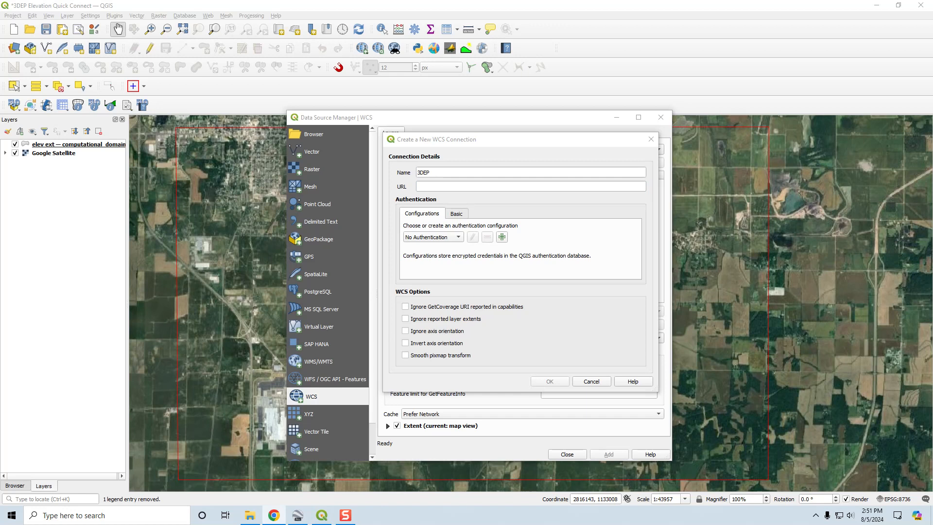
{"action": "left_click", "coordinate": [434, 186]}
{"action": "type", "text": "https://flo-2d.com/qgis-plugin/"}
{"action": "key", "text": "BackSpace"}
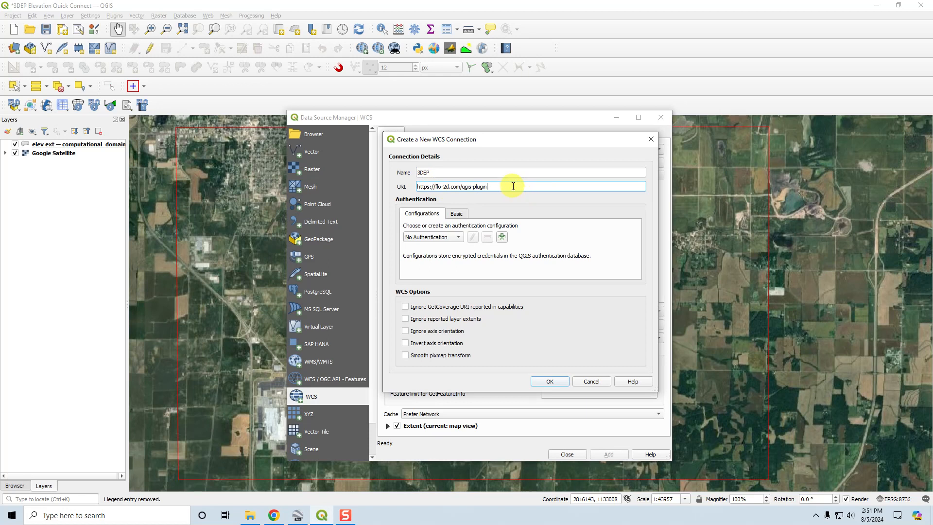
{"action": "key", "text": "BackSpace"}
{"action": "key", "text": "BackSpace"}
{"action": "key", "text": "BackSpace"}
{"action": "key", "text": "BackSpace"}
{"action": "key", "text": "BackSpace"}
{"action": "key", "text": "BackSpace"}
{"action": "key", "text": "BackSpace"}
{"action": "key", "text": "BackSpace"}
{"action": "key", "text": "BackSpace"}
{"action": "key", "text": "BackSpace"}
{"action": "key", "text": "BackSpace"}
{"action": "key", "text": "BackSpace"}
{"action": "key", "text": "BackSpace"}
{"action": "key", "text": "BackSpace"}
{"action": "key", "text": "BackSpace"}
{"action": "key", "text": "BackSpace"}
{"action": "key", "text": "BackSpace"}
{"action": "key", "text": "BackSpace"}
{"action": "key", "text": "BackSpace"}
{"action": "key", "text": "BackSpace"}
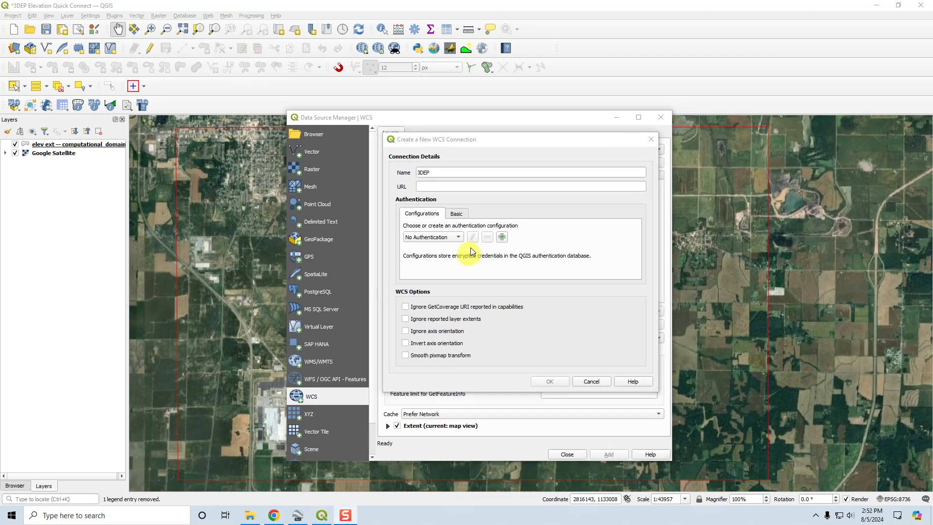
{"action": "left_click", "coordinate": [430, 184]}
{"action": "type", "text": "https://elevation.nationalmap.gov/arcgis/services/3DEPElevation/ImageServer/WCSServer"}
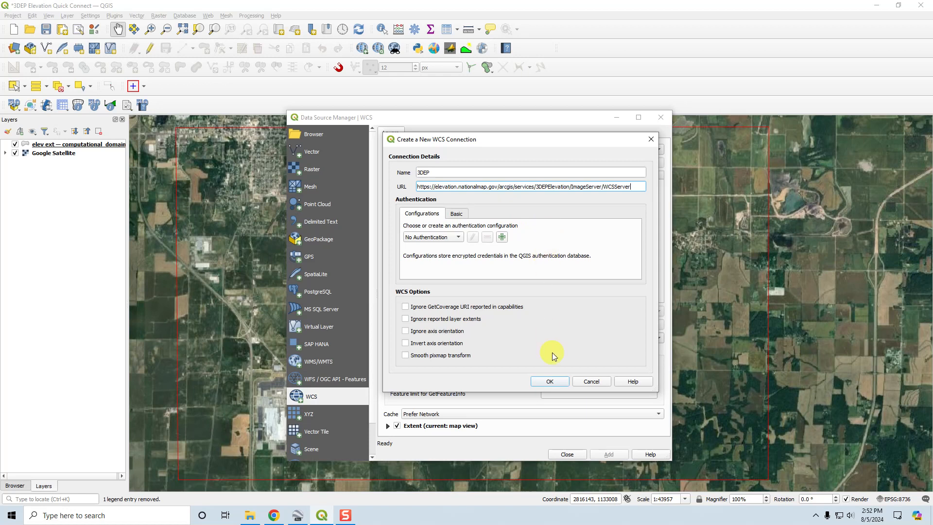
{"action": "left_click", "coordinate": [549, 381]}
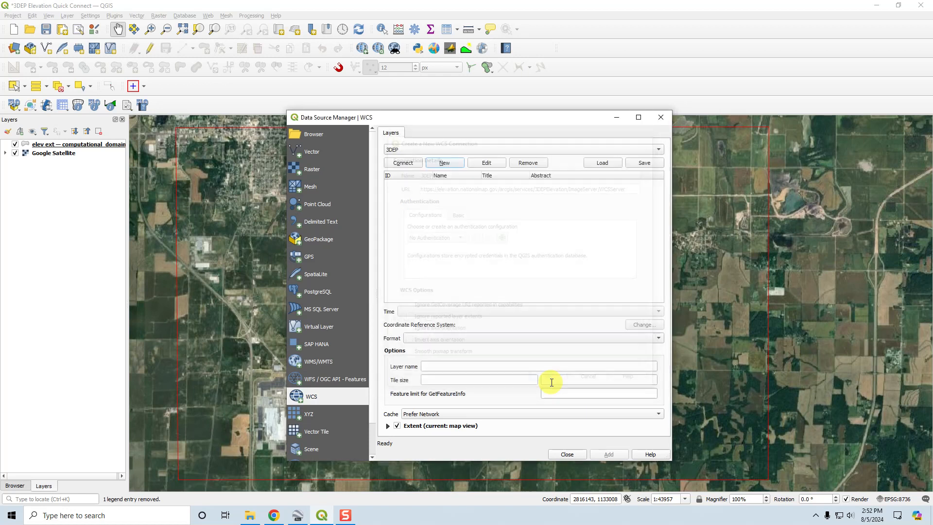
- Connect to the 3DEP service, add its DEP3Elevation coverage to the project, and close the Data Source Manager
{"action": "left_click", "coordinate": [403, 163]}
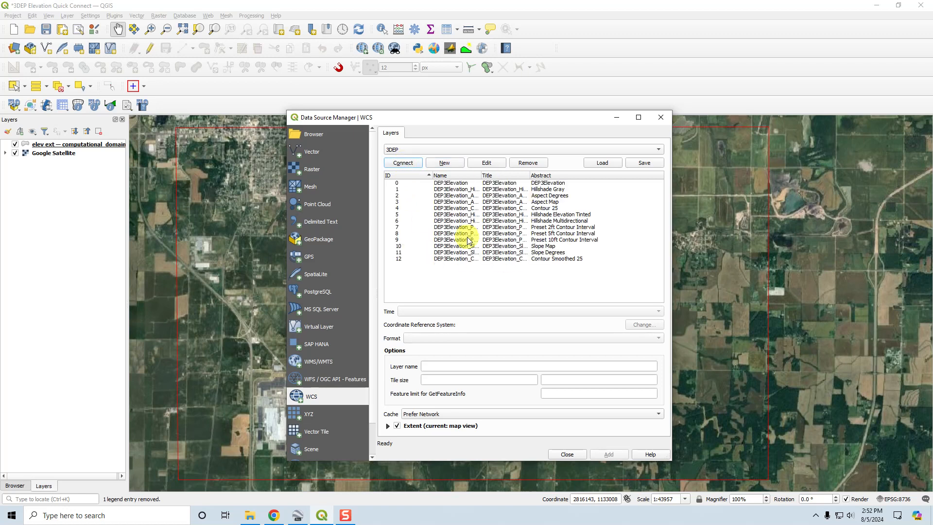
{"action": "left_click", "coordinate": [443, 184]}
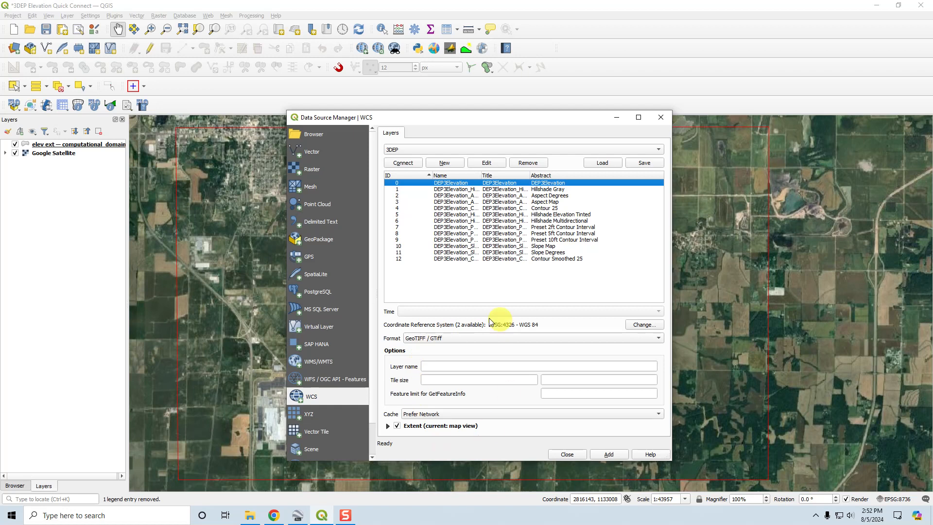
{"action": "left_click", "coordinate": [606, 455]}
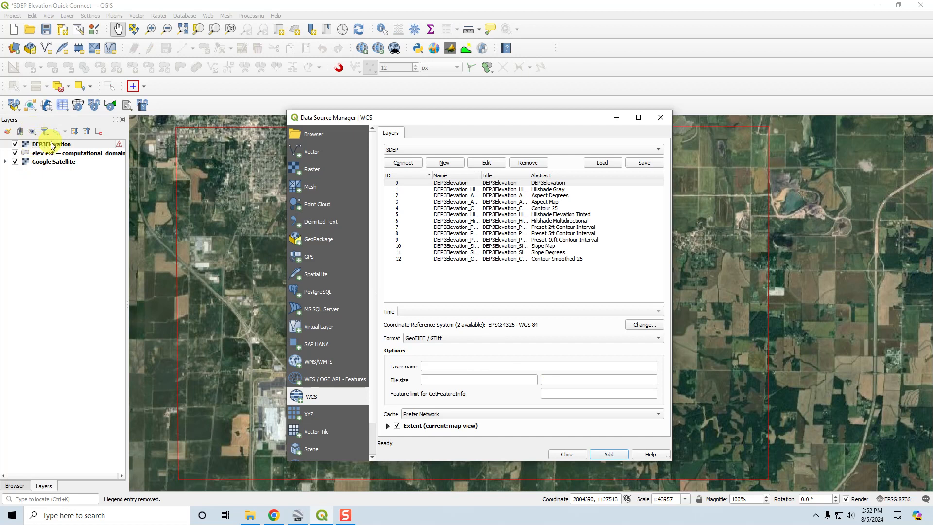
{"action": "left_click", "coordinate": [569, 455]}
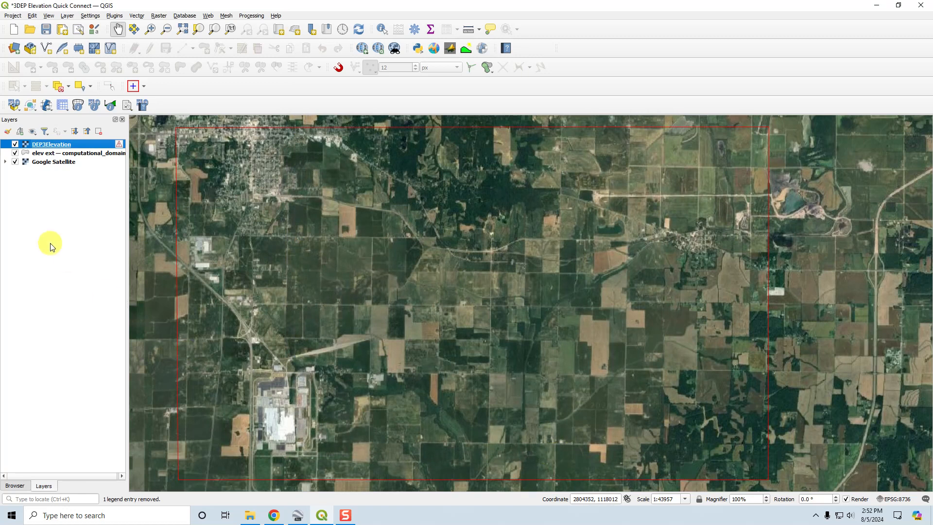
- Repair the DEP3Elevation layer's data source by pointing it to DEP3Elevation under the 3DEP WCS connection
{"action": "right_click", "coordinate": [86, 145]}
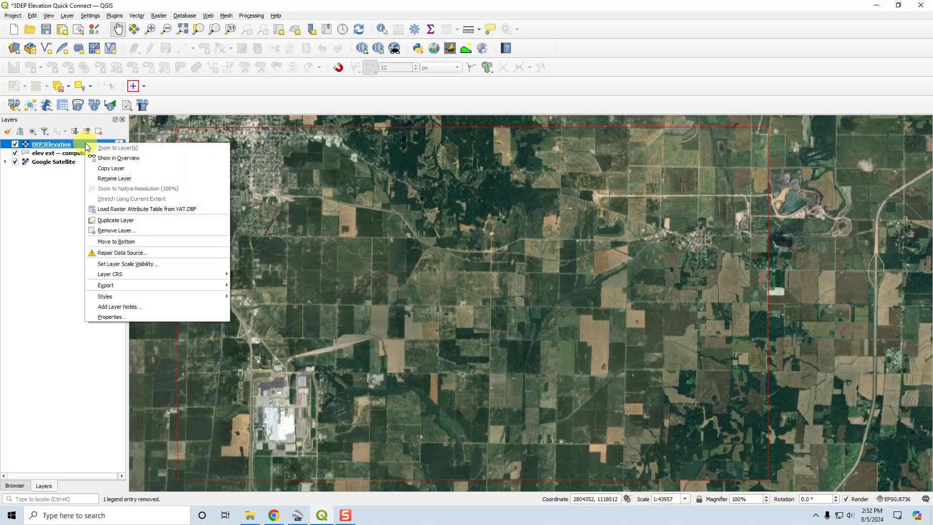
{"action": "left_click", "coordinate": [146, 252]}
{"action": "scroll", "coordinate": [434, 292], "scroll_direction": "down", "scroll_amount": 2}
{"action": "double_click", "coordinate": [321, 285]}
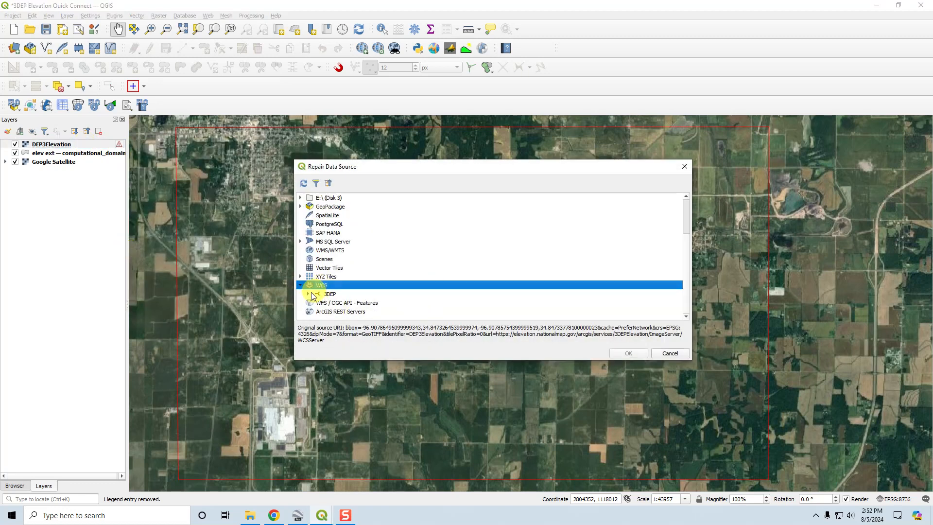
{"action": "left_click", "coordinate": [308, 294]}
{"action": "left_click", "coordinate": [343, 303]}
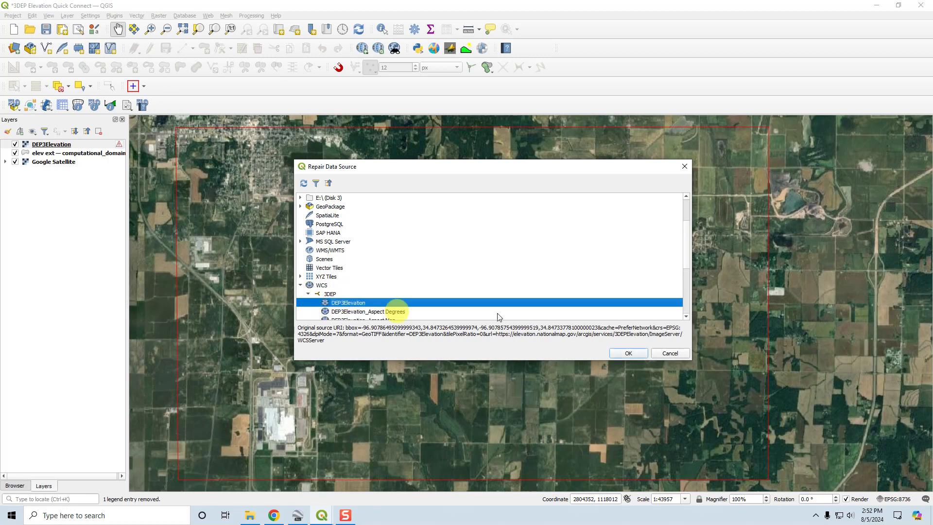
{"action": "left_click", "coordinate": [629, 353]}
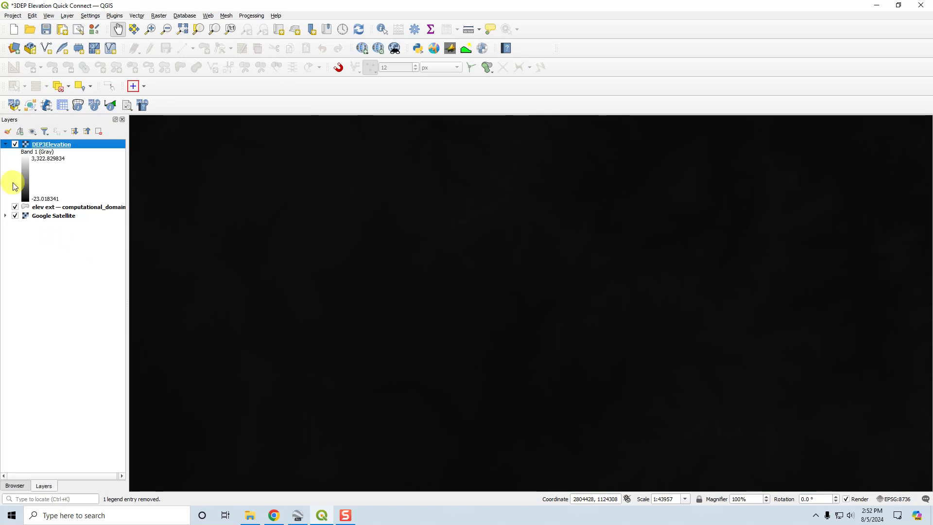
- Hide the DEP3Elevation layer and move it below Google Satellite in the layer order
{"action": "left_click", "coordinate": [15, 145]}
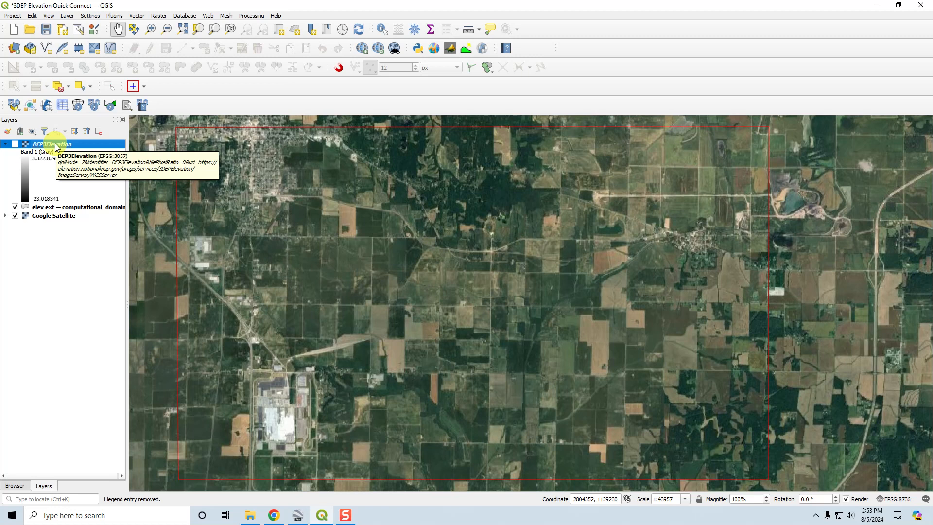
{"action": "left_click_drag", "start_coordinate": [55, 145], "coordinate": [38, 267]}
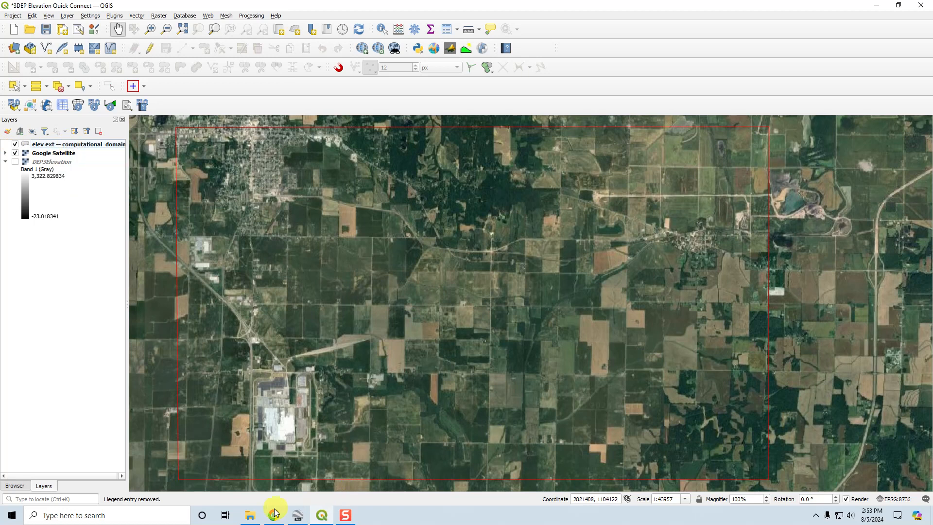
- Examine elev ext.kml in the Elevation project folder and the extent outline in Google Earth Pro
{"action": "left_click", "coordinate": [250, 516]}
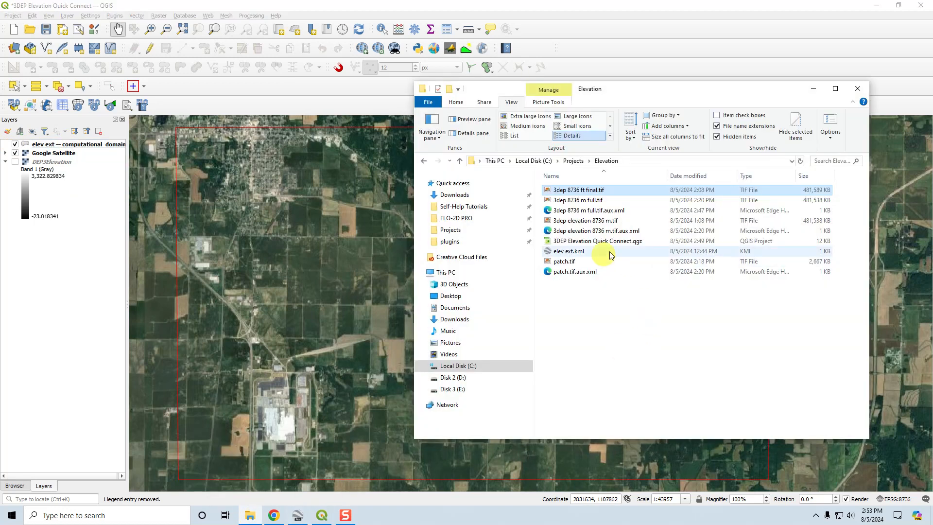
{"action": "left_click", "coordinate": [580, 252]}
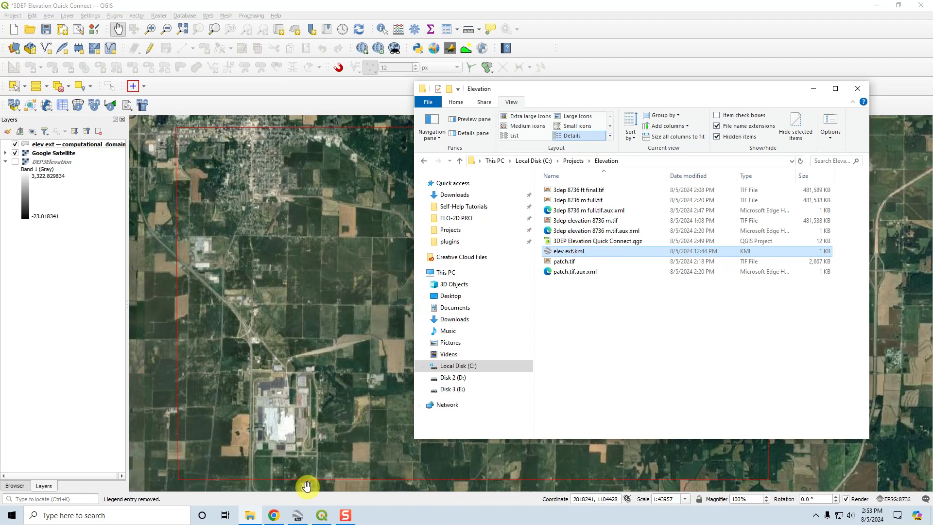
{"action": "left_click", "coordinate": [298, 516]}
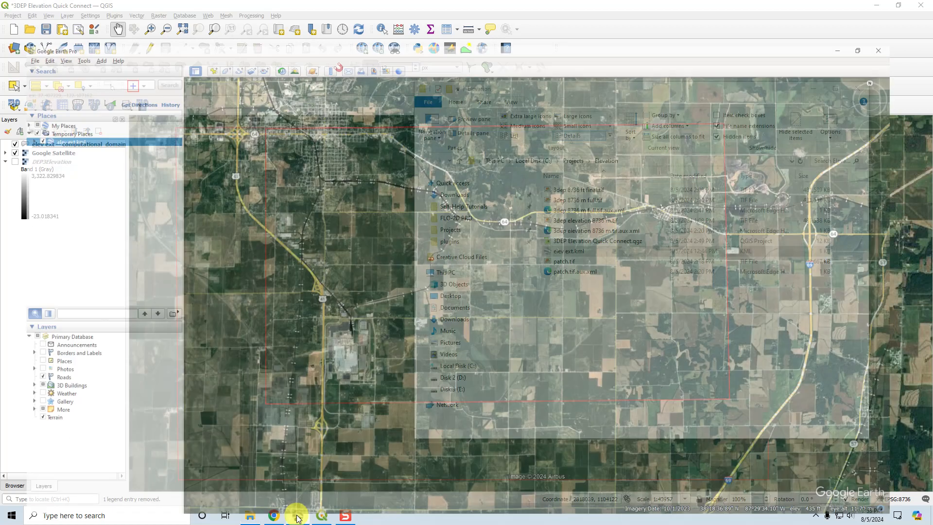
{"action": "left_click", "coordinate": [876, 6]}
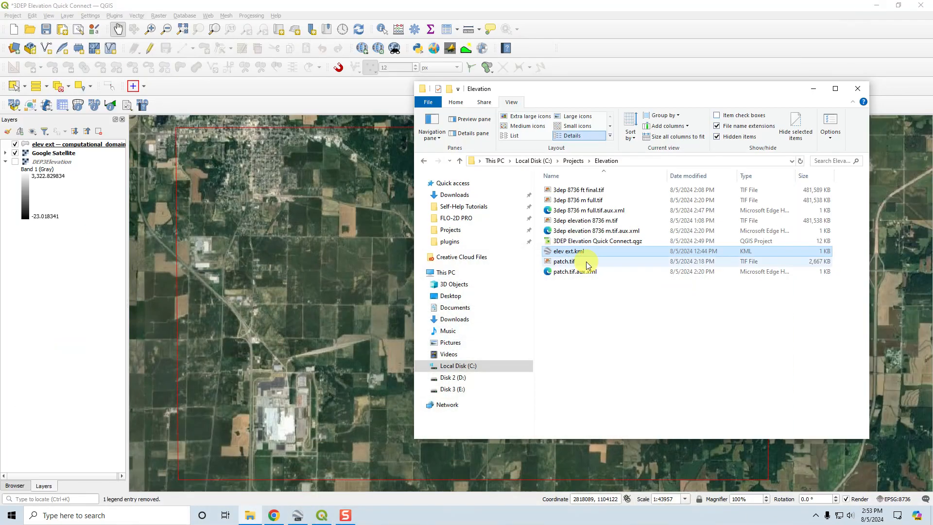
{"action": "left_click", "coordinate": [813, 89]}
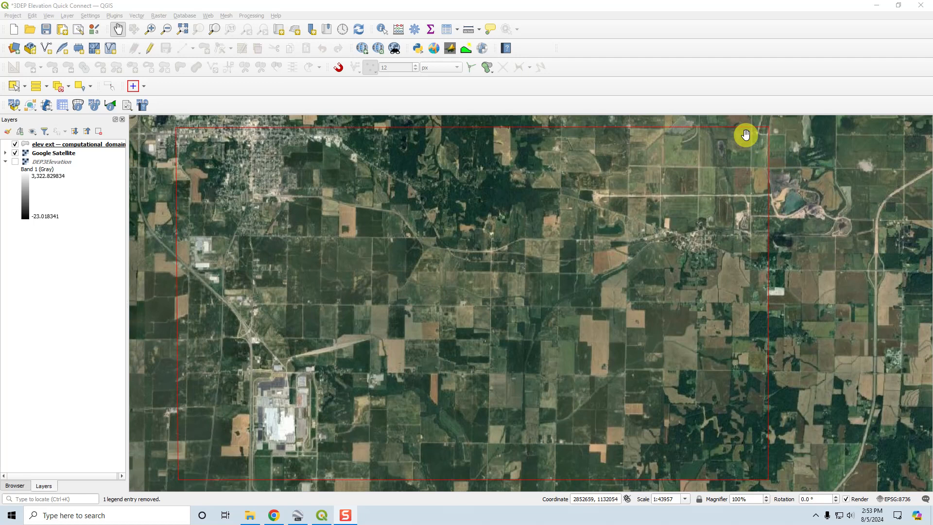
- Start exporting the DEP3Elevation layer as a raw-data GeoTIFF named 3dep elevation 8736 m 2.tif in the Elevation project folder
{"action": "right_click", "coordinate": [44, 163]}
{"action": "mouse_move", "coordinate": [74, 313]}
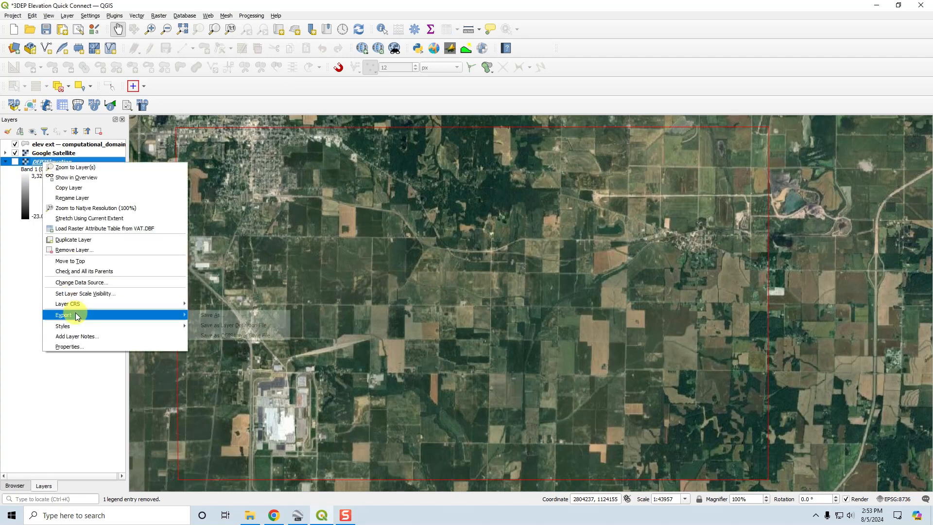
{"action": "left_click", "coordinate": [217, 315]}
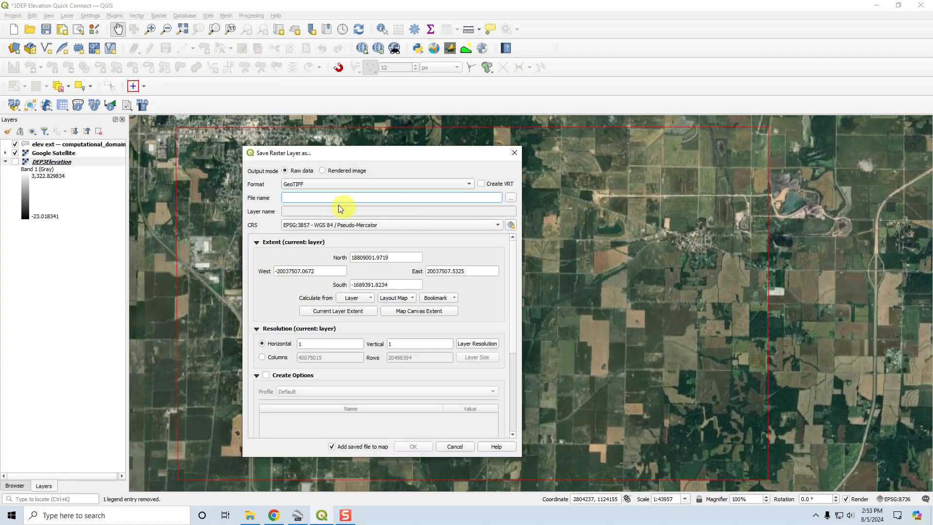
{"action": "left_click", "coordinate": [509, 200]}
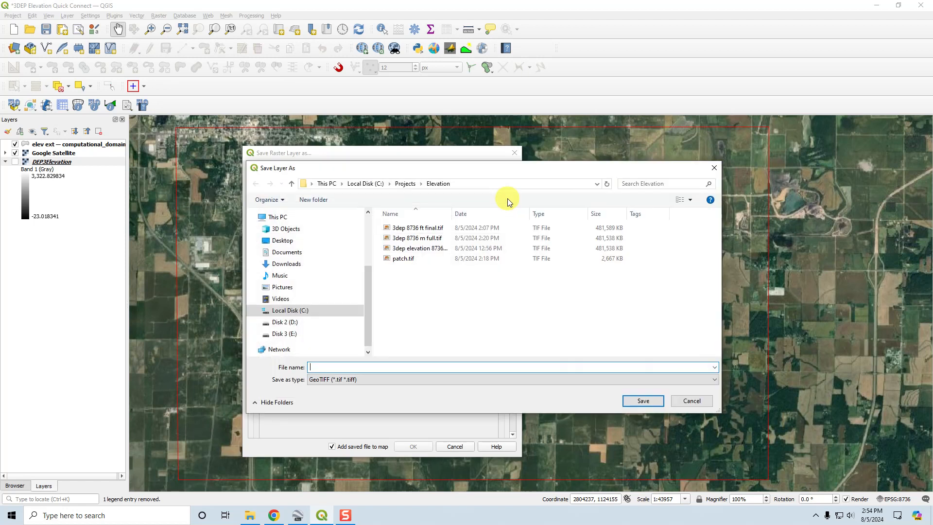
{"action": "left_click", "coordinate": [431, 239]}
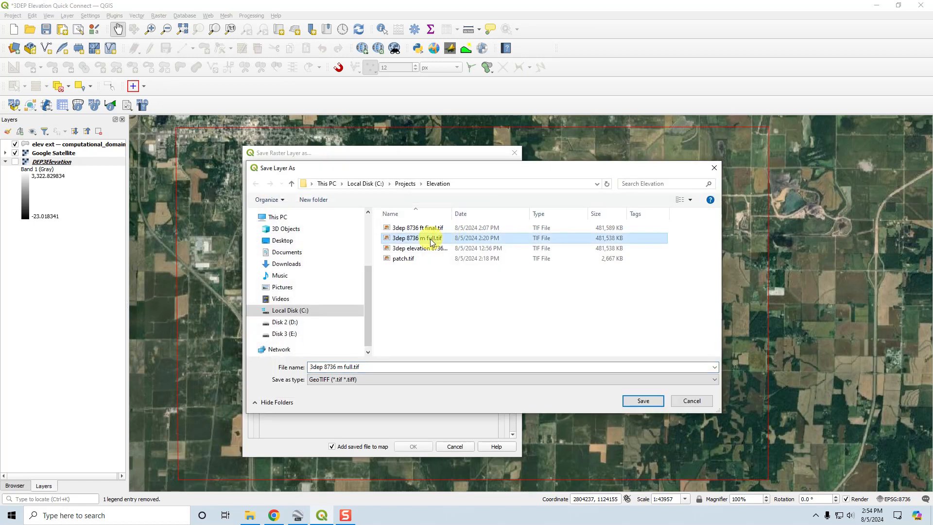
{"action": "left_click", "coordinate": [423, 249]}
{"action": "left_click_drag", "start_coordinate": [452, 214], "coordinate": [515, 214]}
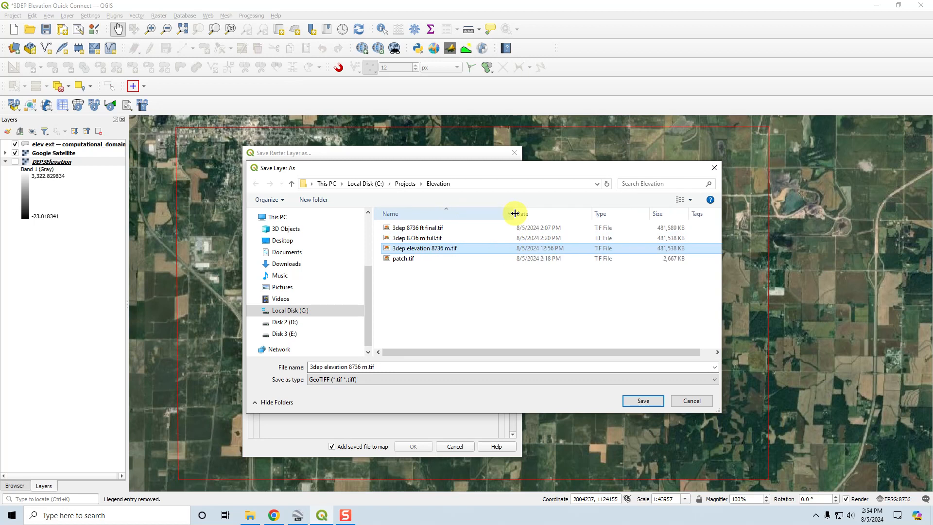
{"action": "left_click", "coordinate": [365, 367]}
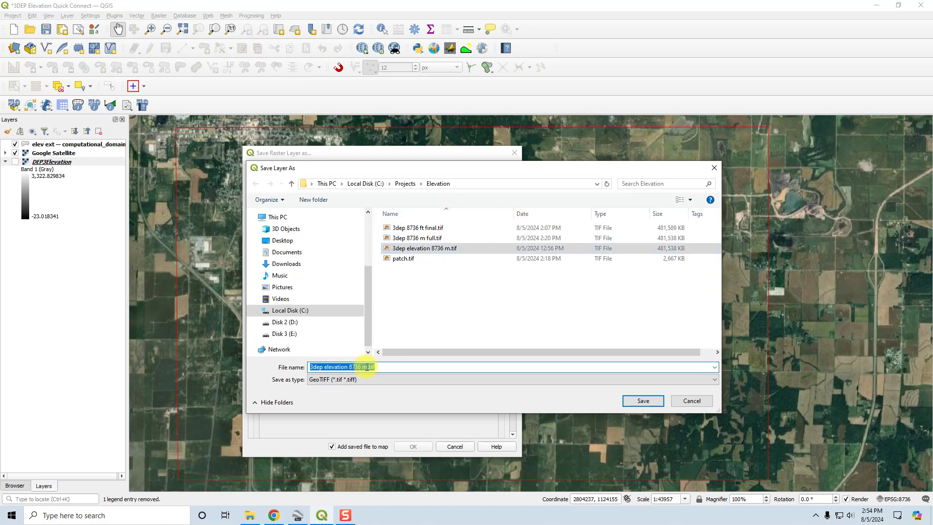
{"action": "left_click", "coordinate": [365, 368]}
{"action": "type", "text": "2"}
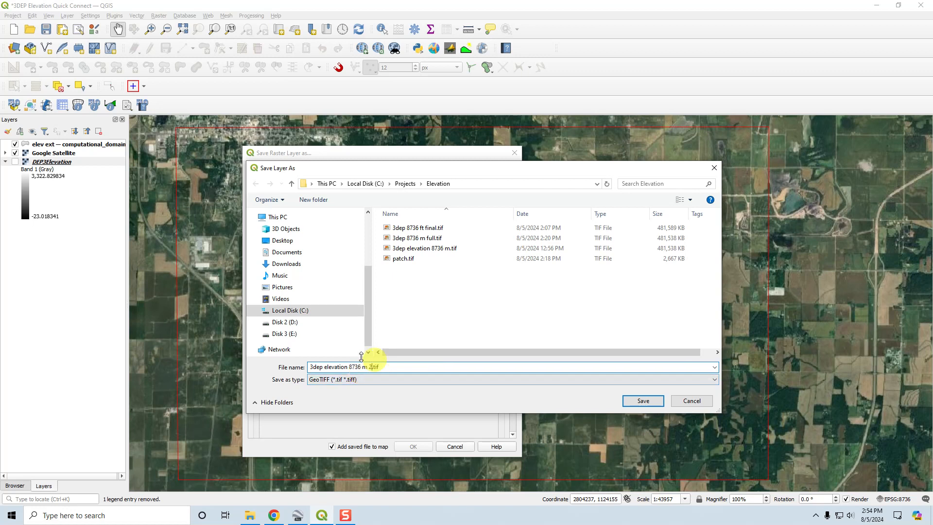
{"action": "left_click", "coordinate": [648, 401]}
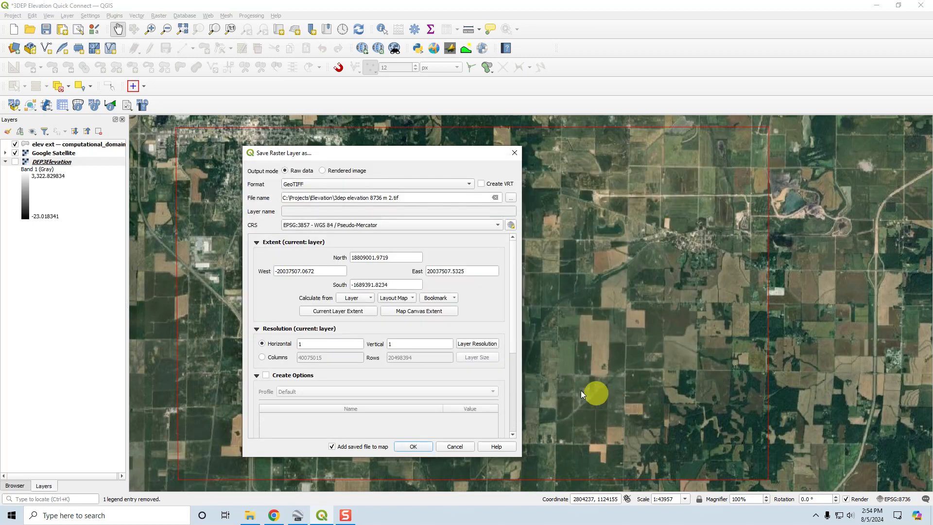
- Set the export CRS to project CRS EPSG:8736 and its extent from the elev ext — computational_domain layer, and cancel the export
{"action": "left_click", "coordinate": [378, 226]}
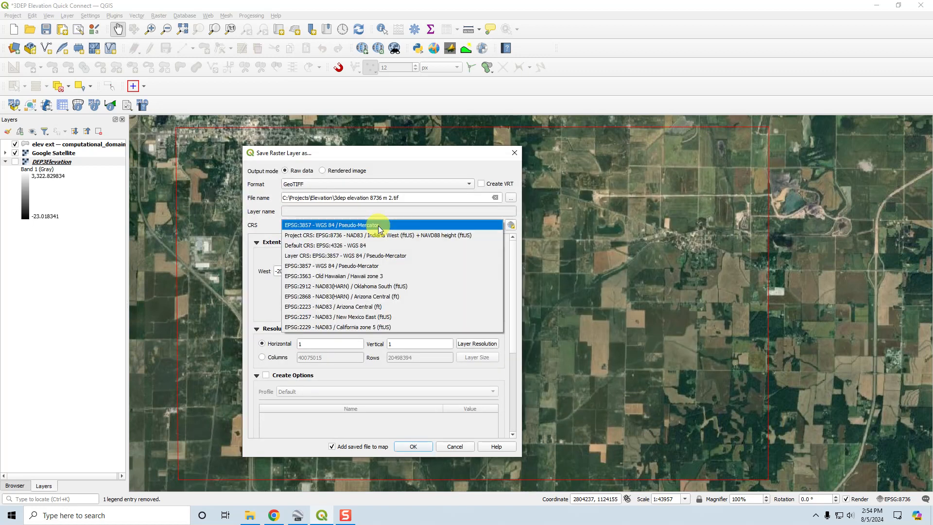
{"action": "left_click", "coordinate": [380, 233]}
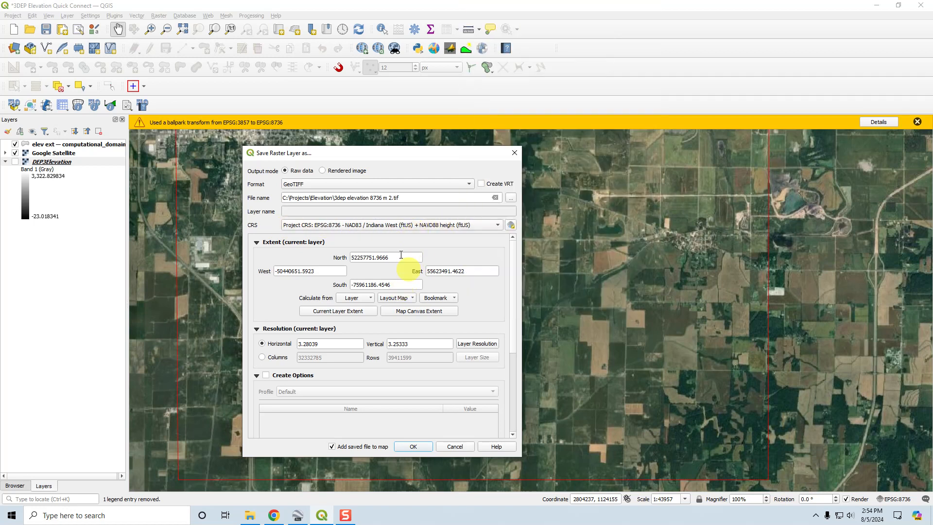
{"action": "left_click", "coordinate": [351, 298]}
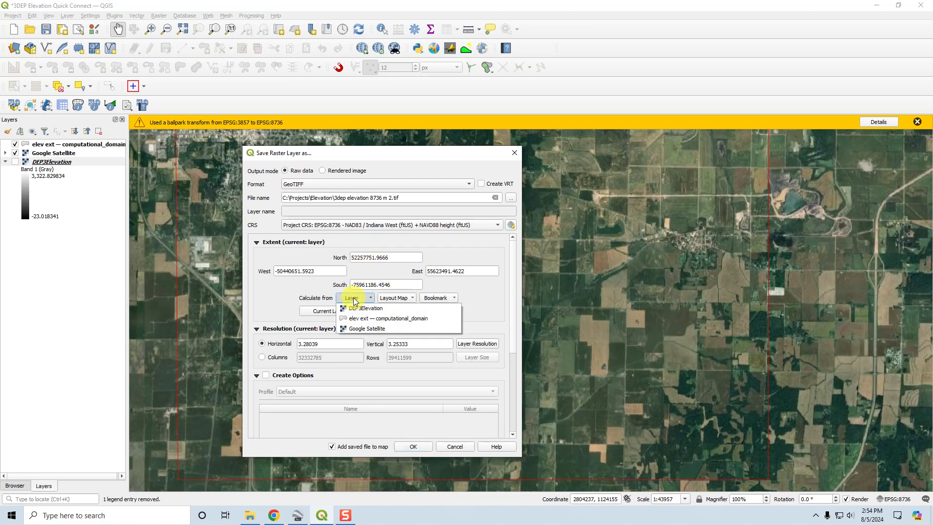
{"action": "left_click", "coordinate": [360, 318]}
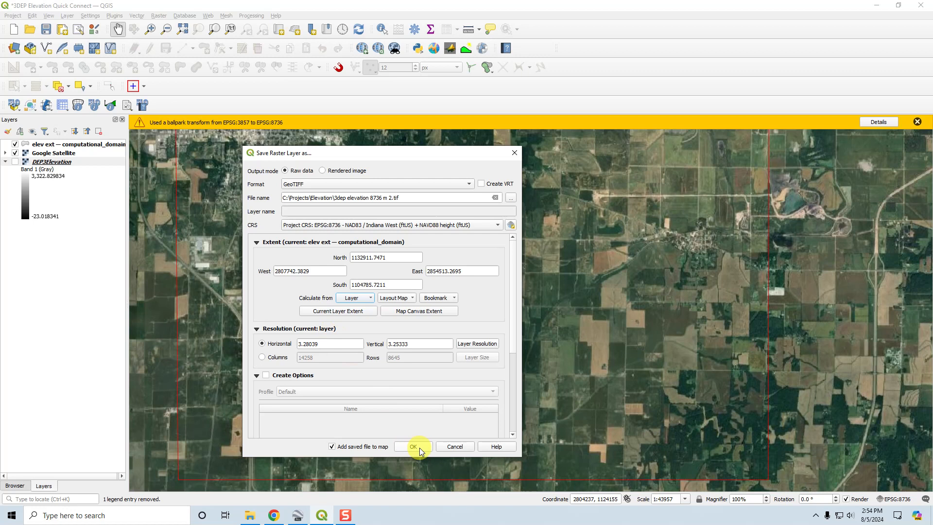
{"action": "left_click", "coordinate": [454, 446]}
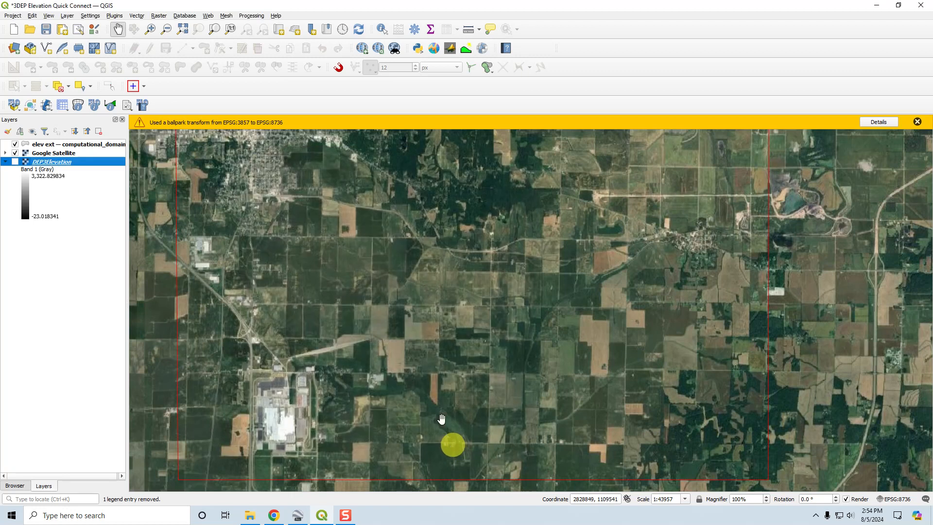
{"action": "left_click", "coordinate": [917, 121]}
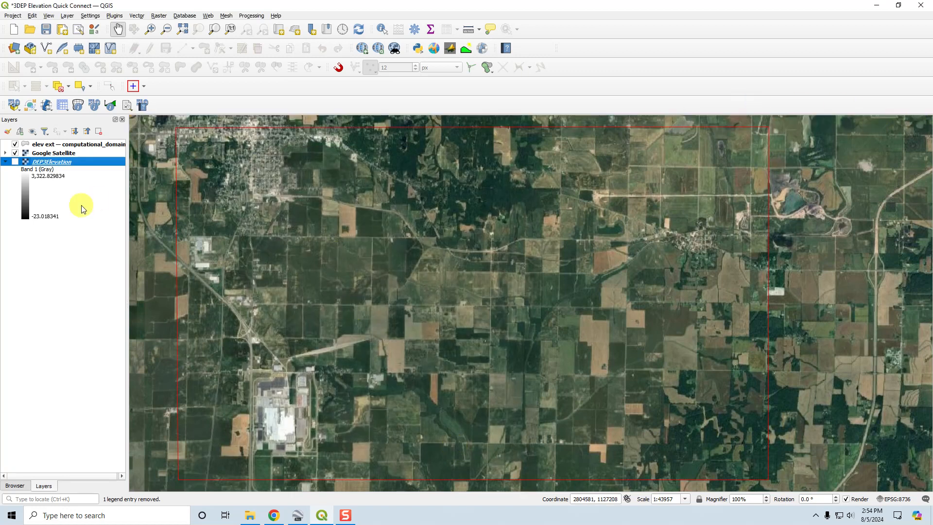
- Delete the three .tif.aux.xml files belonging to 3dep 8736 m full, 3dep elevation 8736 m and patch from the Elevation folder
{"action": "left_click", "coordinate": [250, 516]}
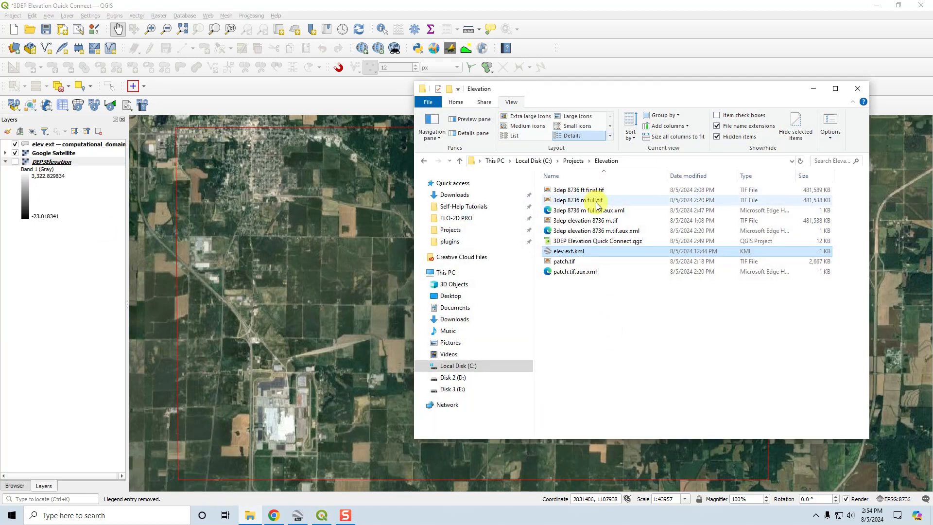
{"action": "left_click", "coordinate": [625, 210]}
{"action": "key", "text": "Delete"}
{"action": "left_click", "coordinate": [629, 221]}
{"action": "key", "text": "Delete"}
{"action": "left_click", "coordinate": [583, 251]}
{"action": "key", "text": "Delete"}
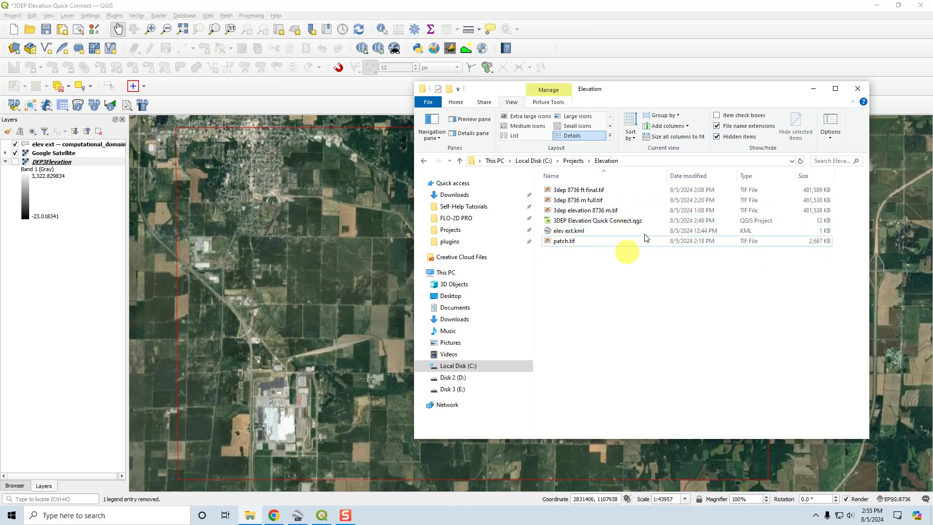
- Add 3dep elevation 8736 m.tif from the Elevation folder to the QGIS map and minimize the folder window
{"action": "left_click", "coordinate": [593, 210]}
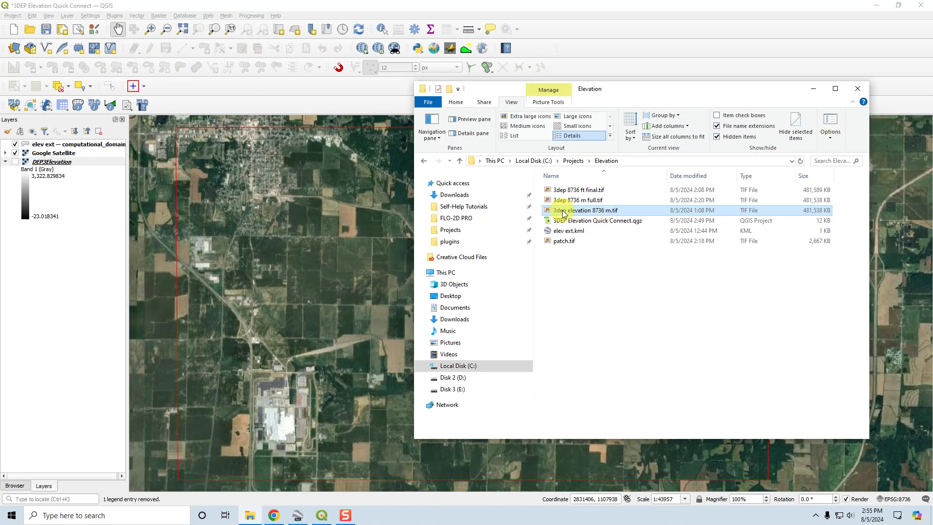
{"action": "left_click_drag", "start_coordinate": [563, 213], "coordinate": [343, 240]}
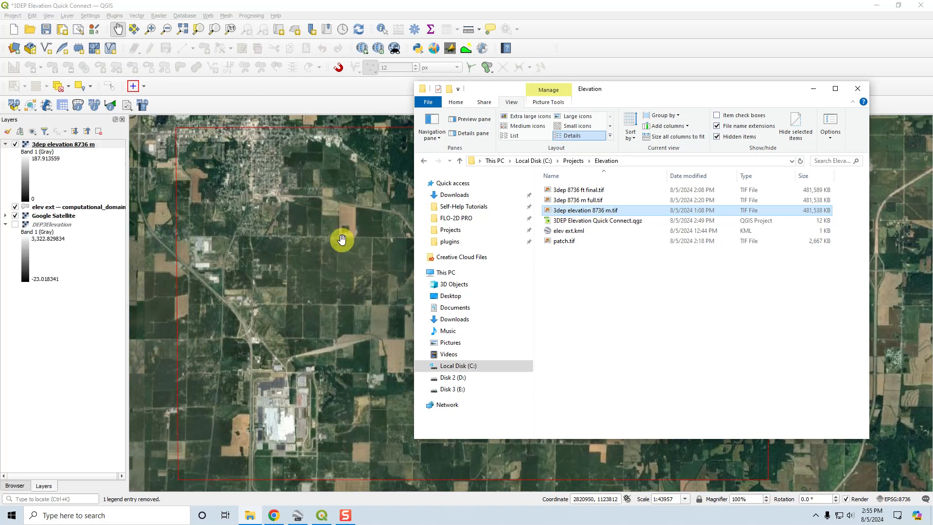
{"action": "left_click", "coordinate": [820, 94]}
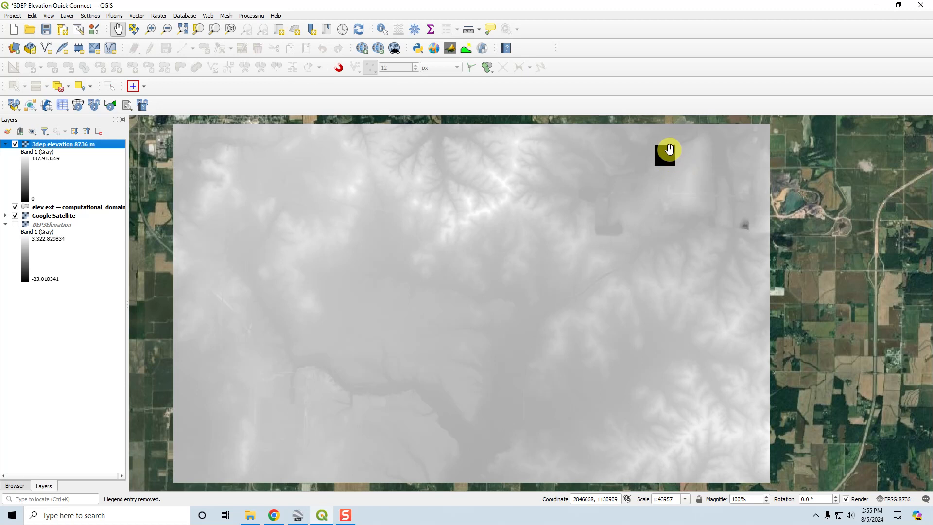
- Examine the black square near the northeast corner of the 3dep elevation 8736 m raster and the raster's overall coverage
{"action": "left_click_drag", "start_coordinate": [662, 152], "coordinate": [504, 308]}
{"action": "scroll", "coordinate": [505, 310], "scroll_direction": "up", "scroll_amount": 2}
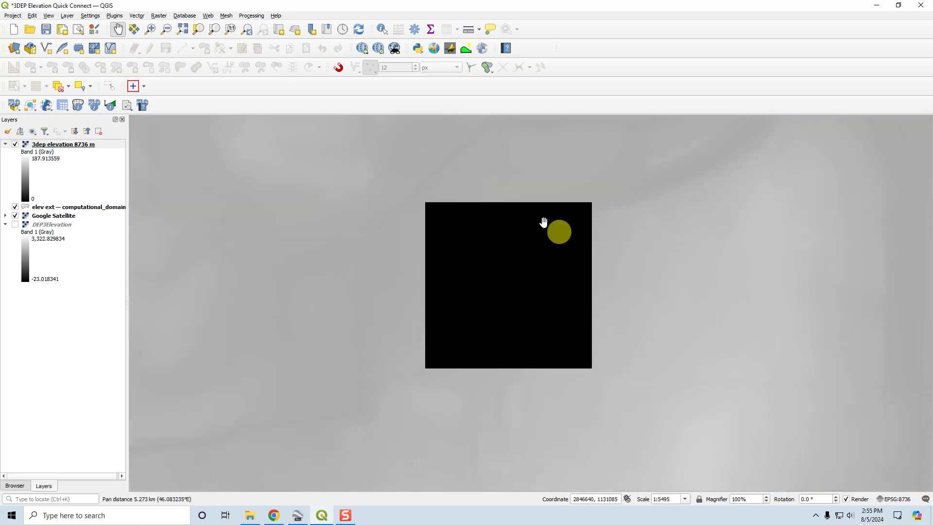
{"action": "scroll", "coordinate": [506, 306], "scroll_direction": "up", "scroll_amount": 2}
{"action": "left_click_drag", "start_coordinate": [509, 280], "coordinate": [497, 302]}
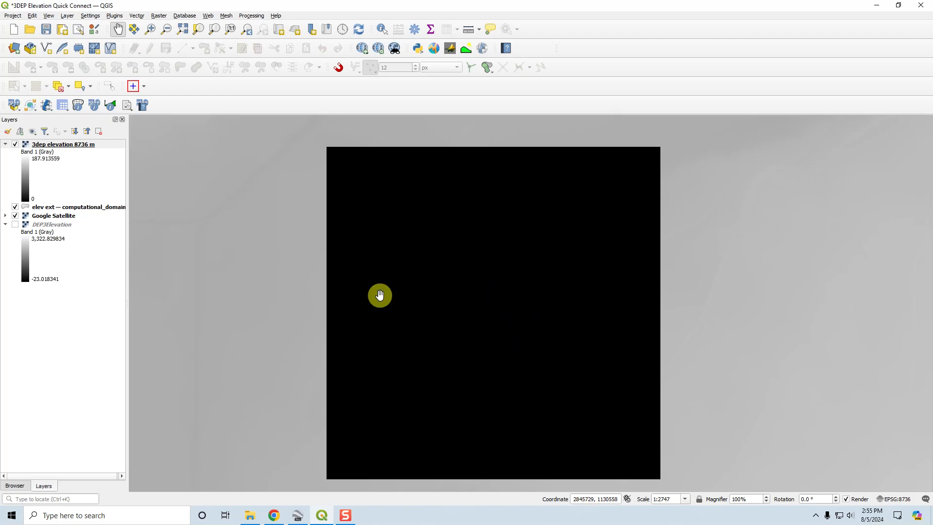
{"action": "left_click_drag", "start_coordinate": [508, 302], "coordinate": [508, 288]}
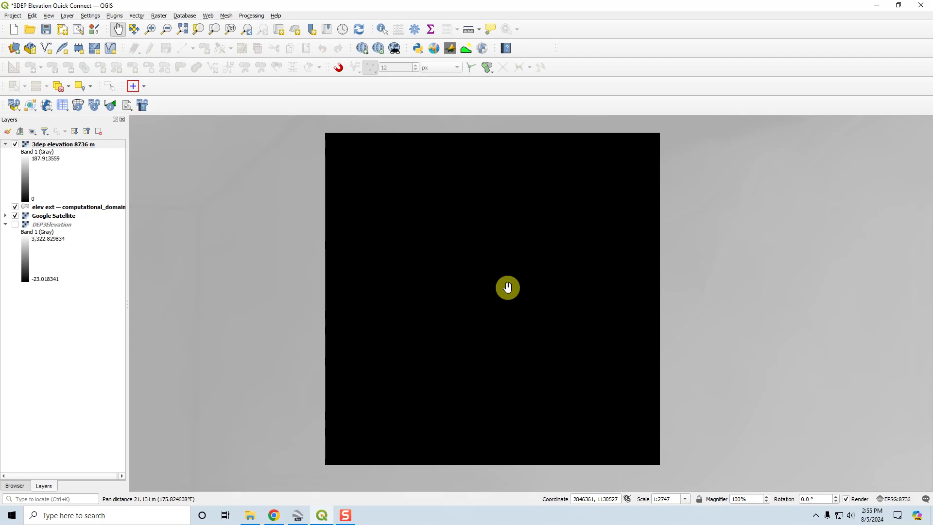
{"action": "scroll", "coordinate": [508, 288], "scroll_direction": "down", "scroll_amount": 4}
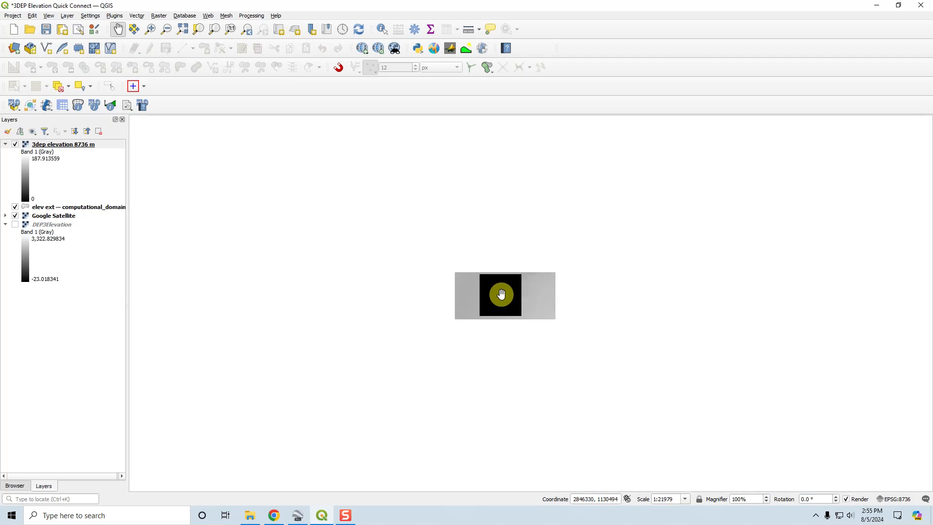
{"action": "left_click_drag", "start_coordinate": [496, 336], "coordinate": [601, 249]}
{"action": "scroll", "coordinate": [562, 294], "scroll_direction": "down", "scroll_amount": 1}
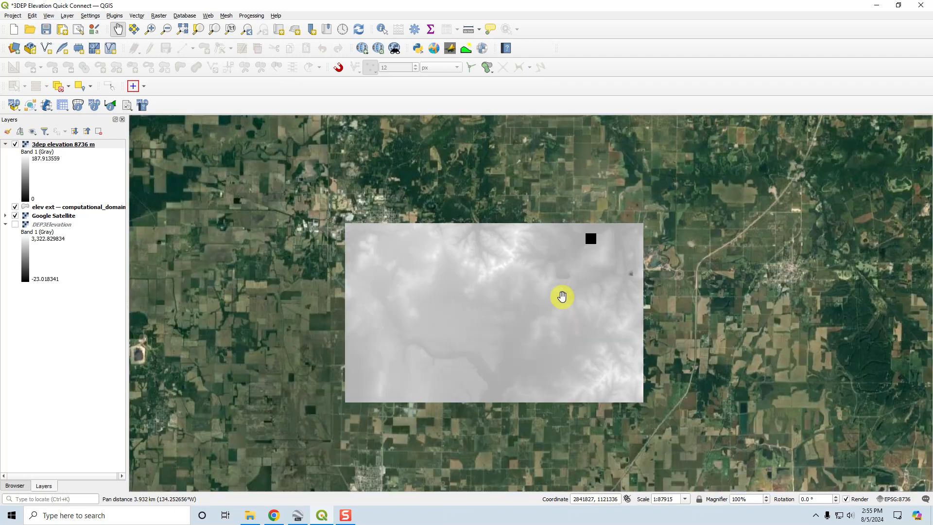
{"action": "scroll", "coordinate": [410, 264], "scroll_direction": "up", "scroll_amount": 1}
{"action": "left_click_drag", "start_coordinate": [439, 308], "coordinate": [387, 257]}
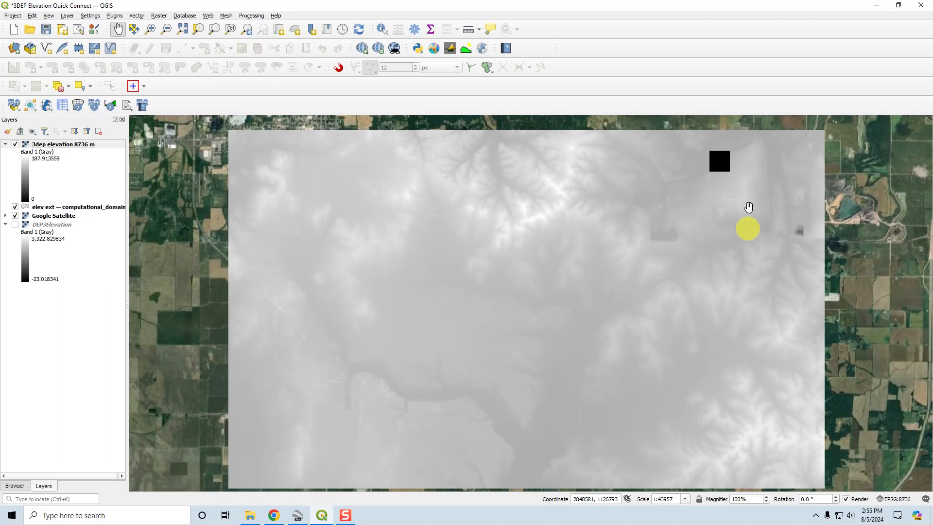
- Start a GeoTIFF export of the DEP3Elevation layer for the black square area, replacing patch.tif in the Elevation folder
{"action": "left_click_drag", "start_coordinate": [728, 165], "coordinate": [544, 284]}
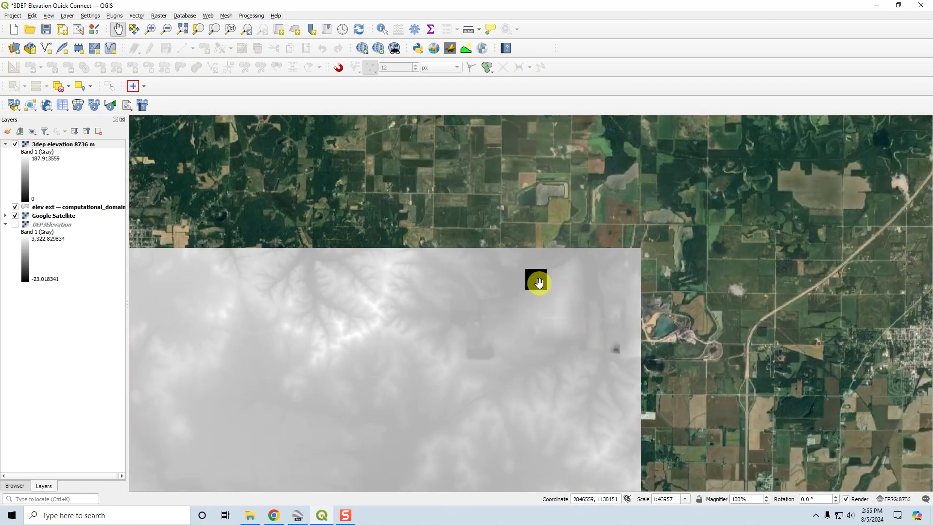
{"action": "scroll", "coordinate": [537, 282], "scroll_direction": "up", "scroll_amount": 3}
{"action": "left_click_drag", "start_coordinate": [527, 252], "coordinate": [523, 291]}
{"action": "scroll", "coordinate": [523, 290], "scroll_direction": "up", "scroll_amount": 1}
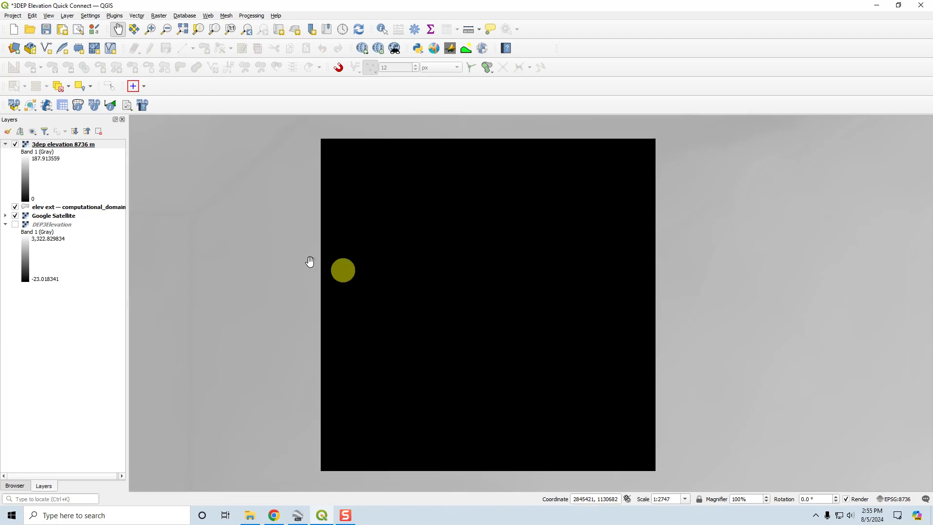
{"action": "right_click", "coordinate": [49, 225]}
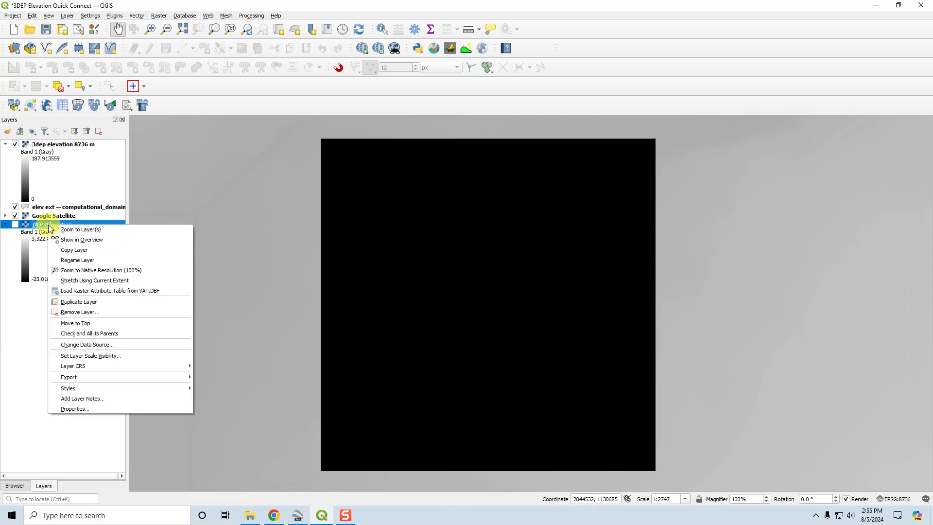
{"action": "mouse_move", "coordinate": [95, 377]}
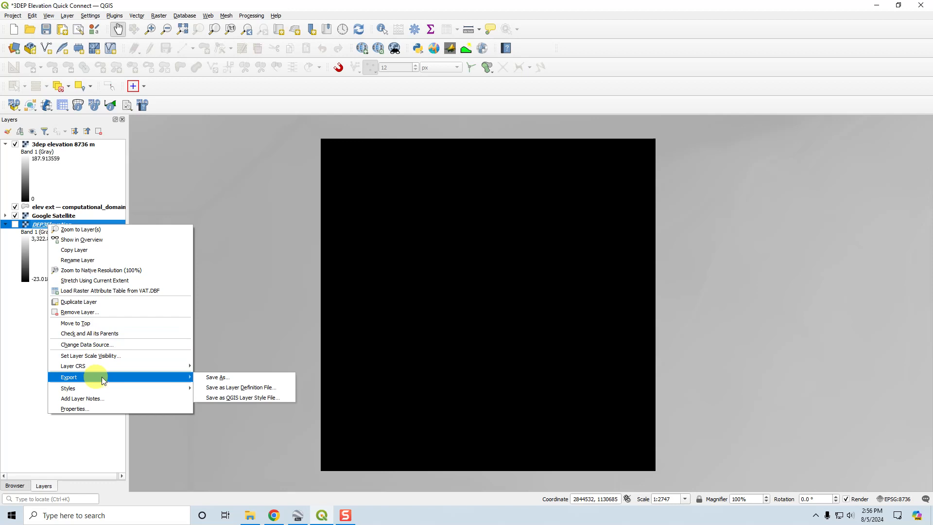
{"action": "left_click", "coordinate": [229, 380]}
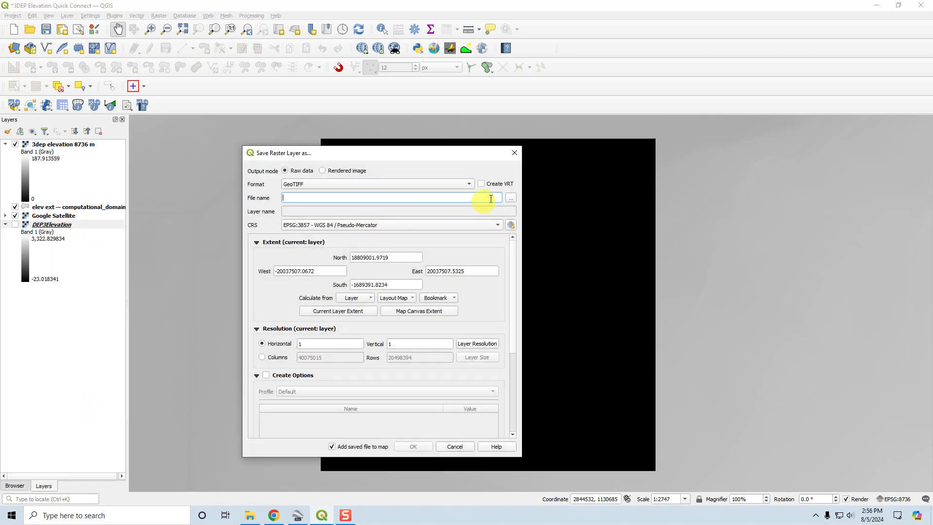
{"action": "left_click", "coordinate": [512, 197]}
{"action": "left_click", "coordinate": [411, 258]}
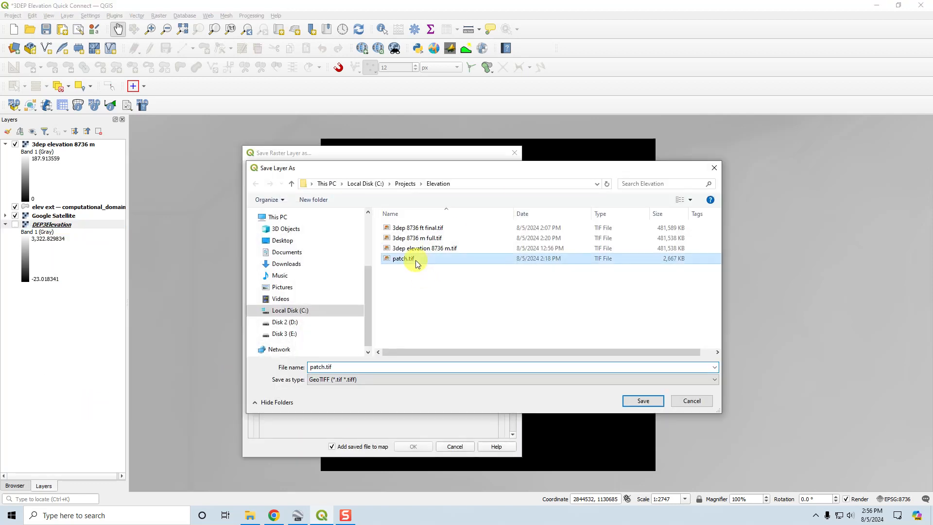
{"action": "left_click", "coordinate": [642, 400]}
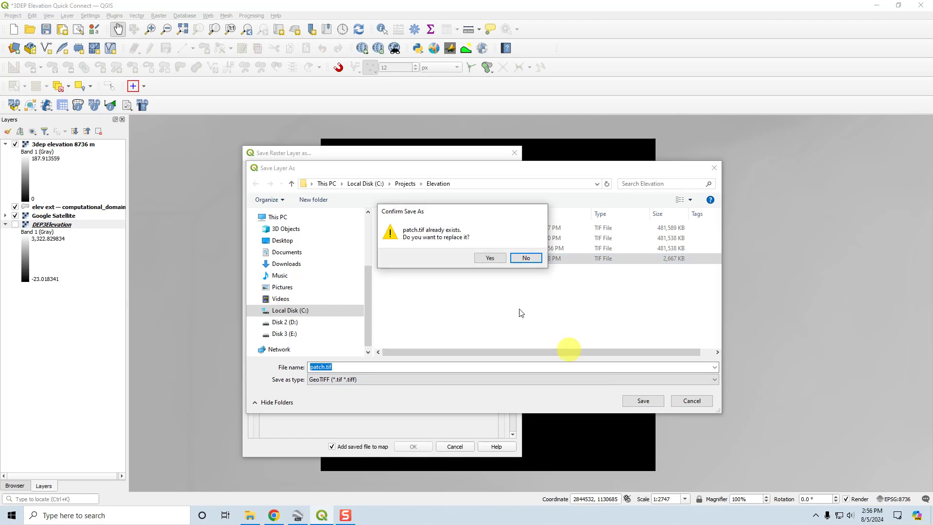
{"action": "left_click", "coordinate": [497, 263]}
- Set the patch export's CRS to project CRS EPSG:8736 and its extent to the current map canvas
{"action": "left_click", "coordinate": [341, 226]}
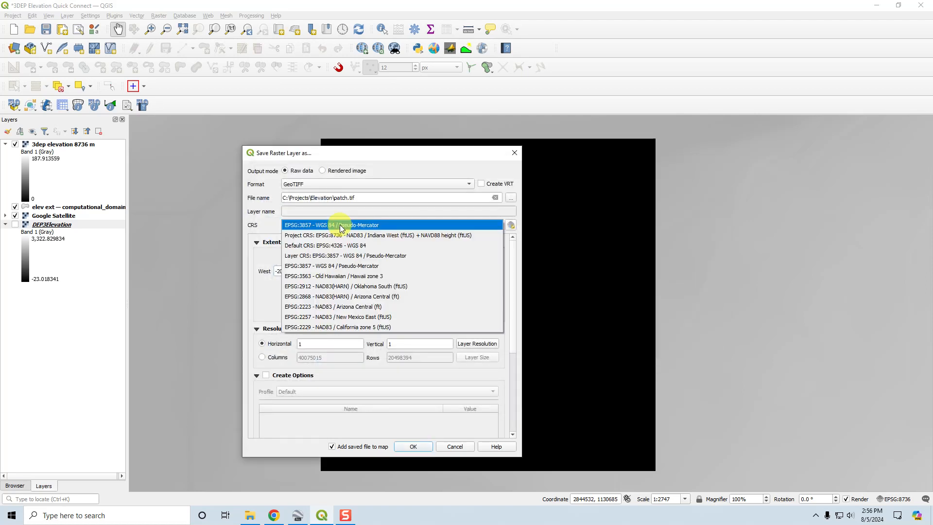
{"action": "left_click", "coordinate": [344, 235]}
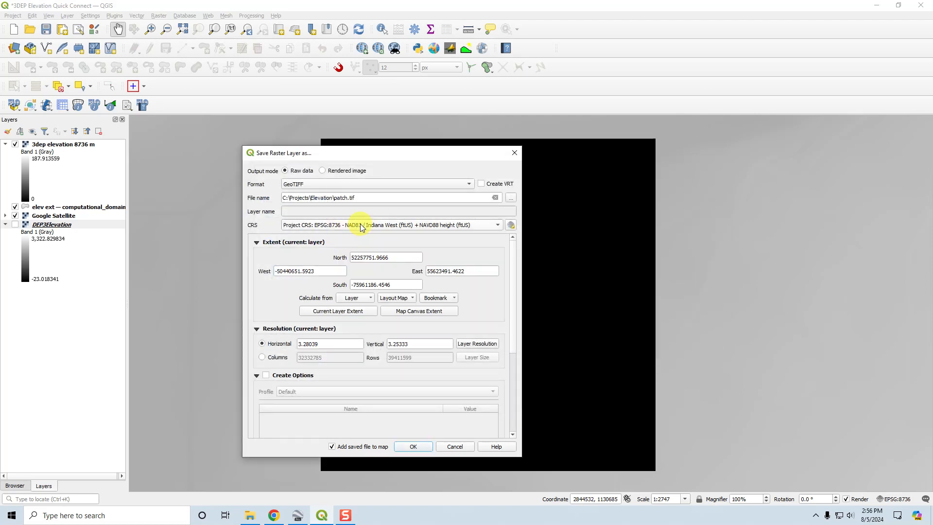
{"action": "left_click", "coordinate": [415, 311]}
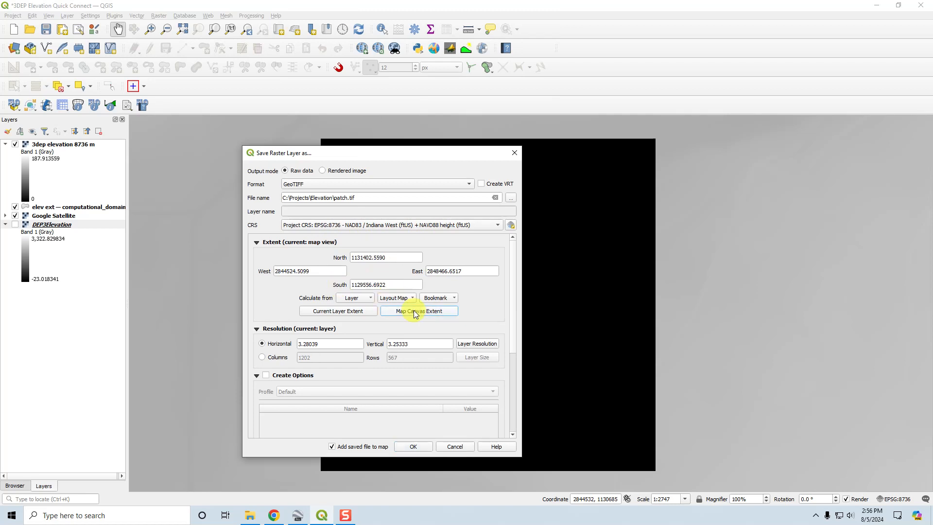
- Run the patch export and compare the elevation raster with the patch layer hidden and shown over the black square
{"action": "left_click", "coordinate": [413, 446]}
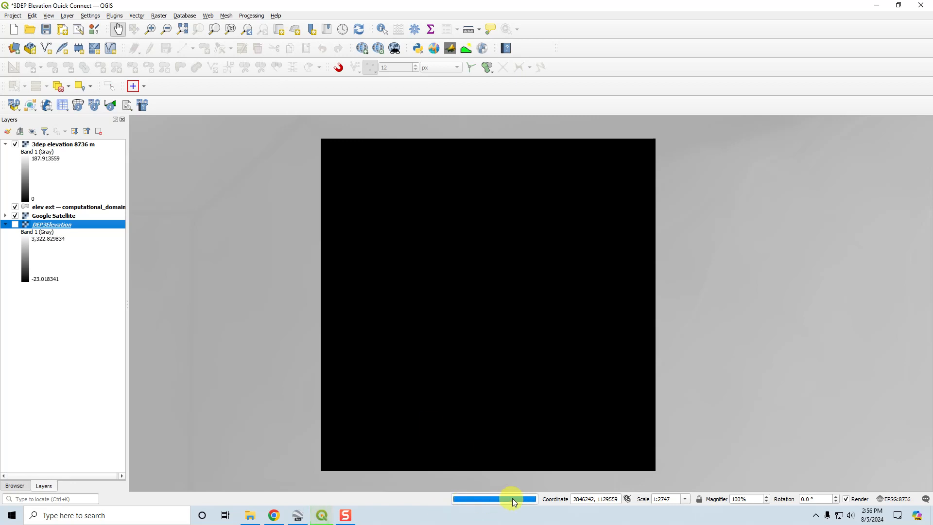
{"action": "left_click_drag", "start_coordinate": [435, 466], "coordinate": [419, 414]}
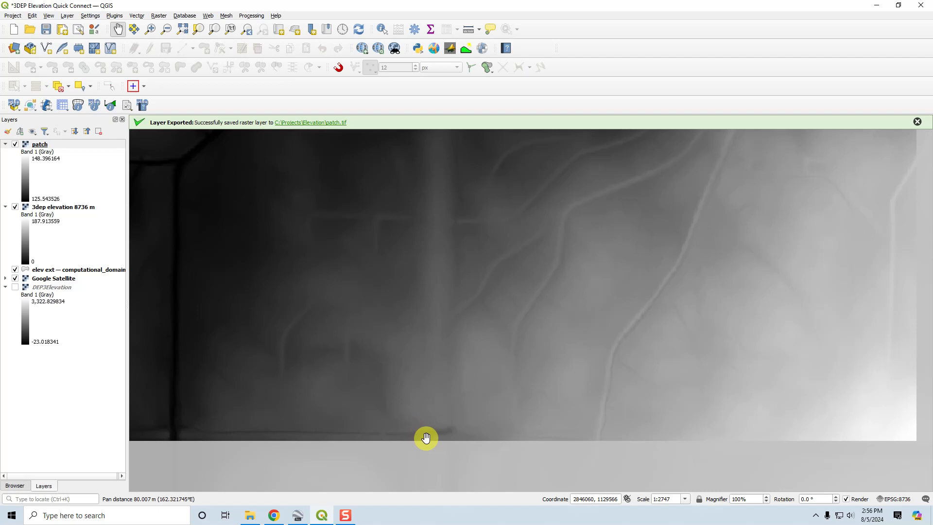
{"action": "scroll", "coordinate": [425, 438], "scroll_direction": "down", "scroll_amount": 1}
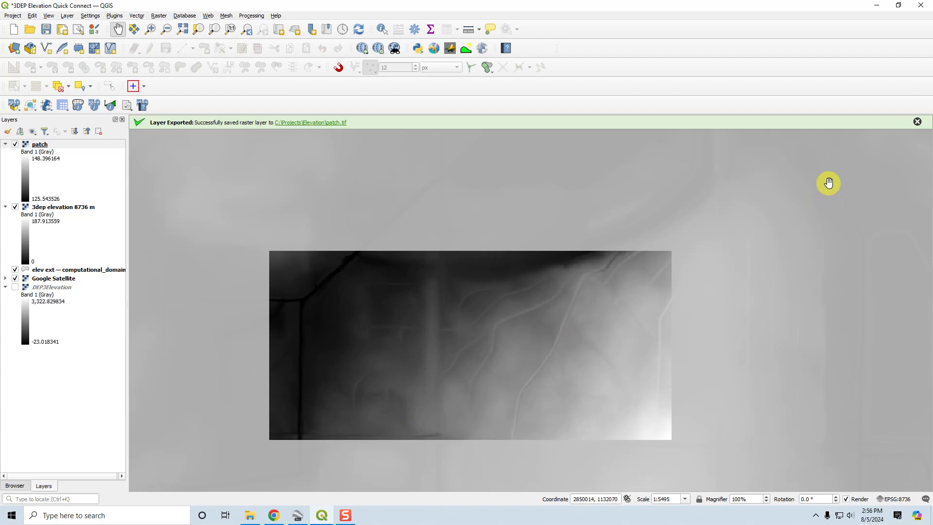
{"action": "scroll", "coordinate": [695, 301], "scroll_direction": "down", "scroll_amount": 1}
{"action": "scroll", "coordinate": [695, 300], "scroll_direction": "down", "scroll_amount": 3}
{"action": "left_click_drag", "start_coordinate": [694, 337], "coordinate": [554, 248]}
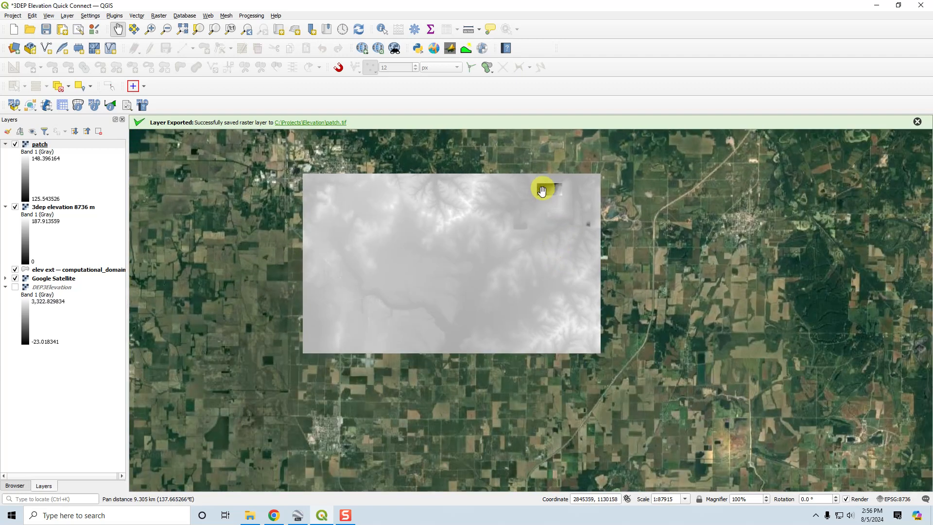
{"action": "left_click", "coordinate": [15, 146]}
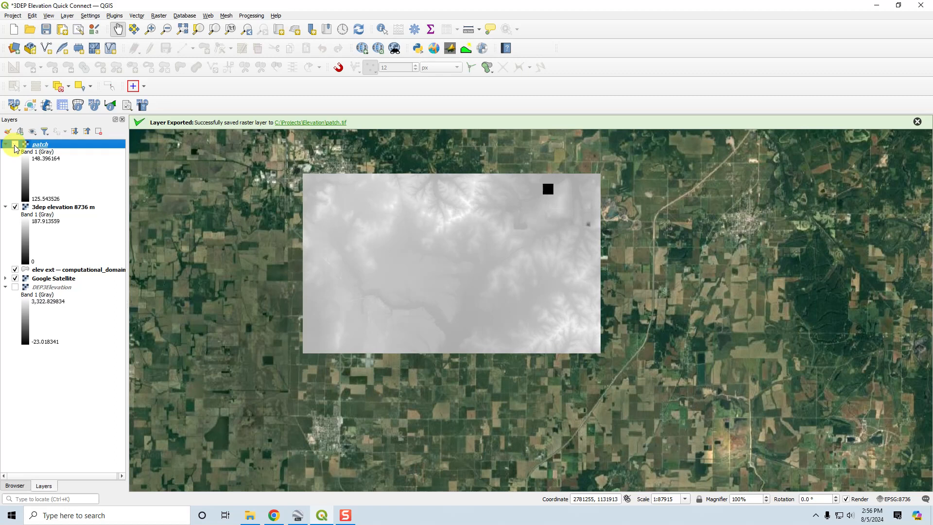
{"action": "left_click", "coordinate": [16, 144]}
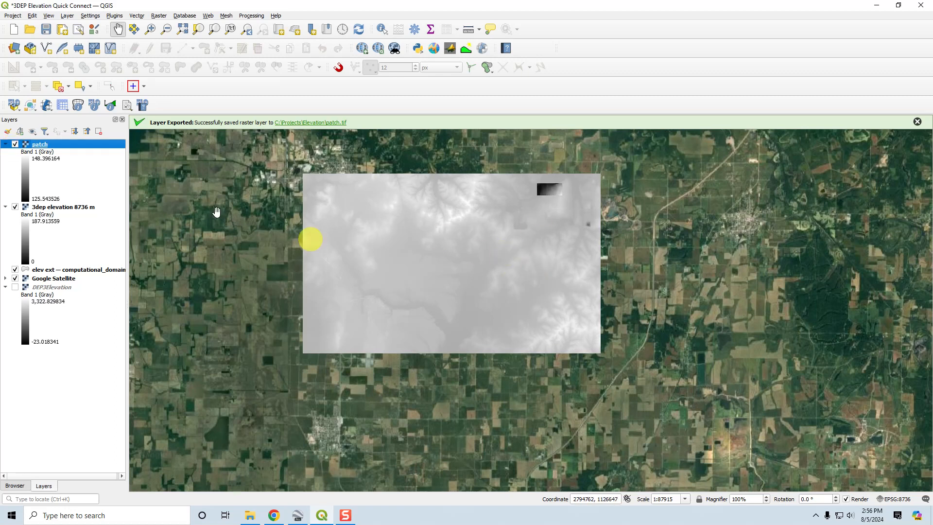
- Open the raster Merge tool and set its output to 3dep 8736 m full.tif in the Elevation folder, deleting the existing file of that name
{"action": "left_click", "coordinate": [67, 208]}
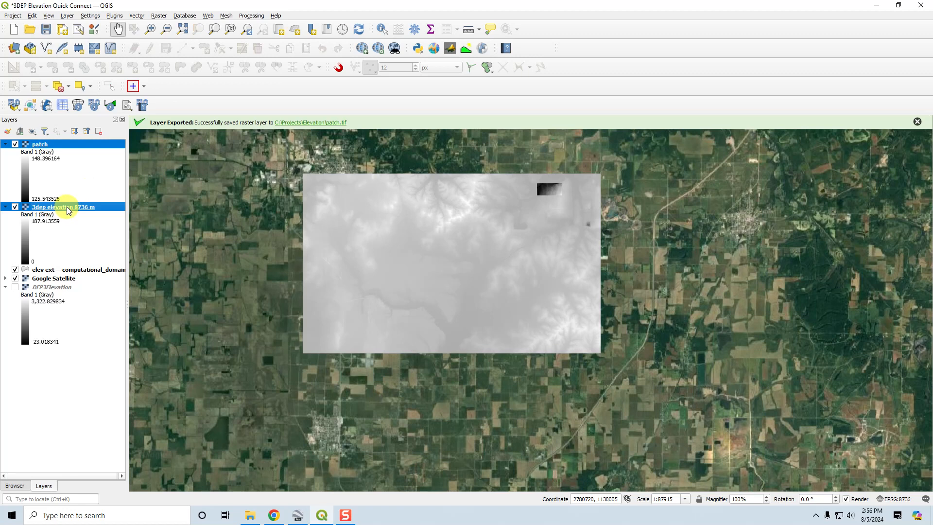
{"action": "left_click", "coordinate": [158, 17]}
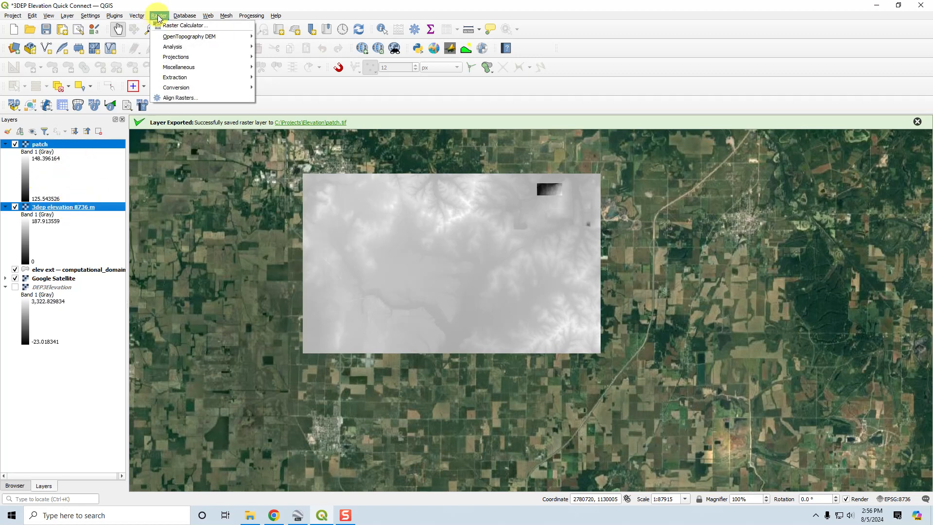
{"action": "mouse_move", "coordinate": [179, 69]}
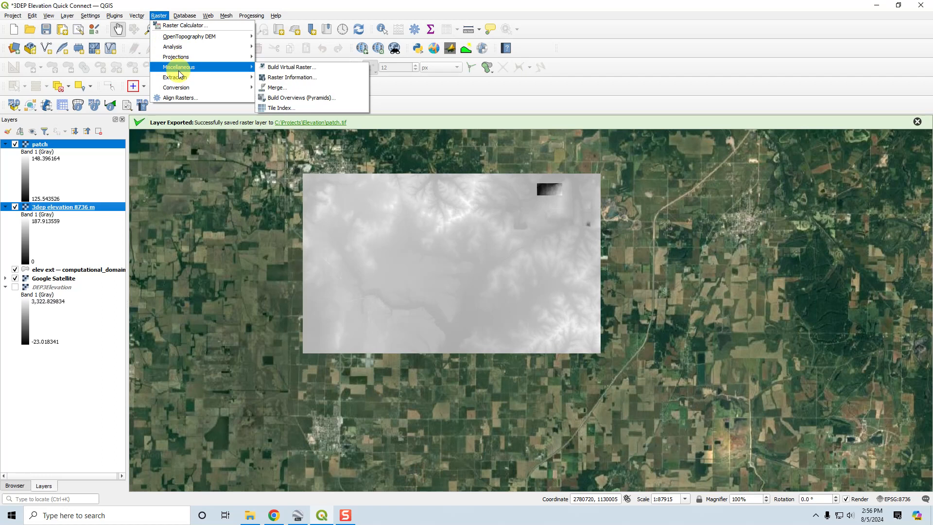
{"action": "left_click", "coordinate": [279, 87]}
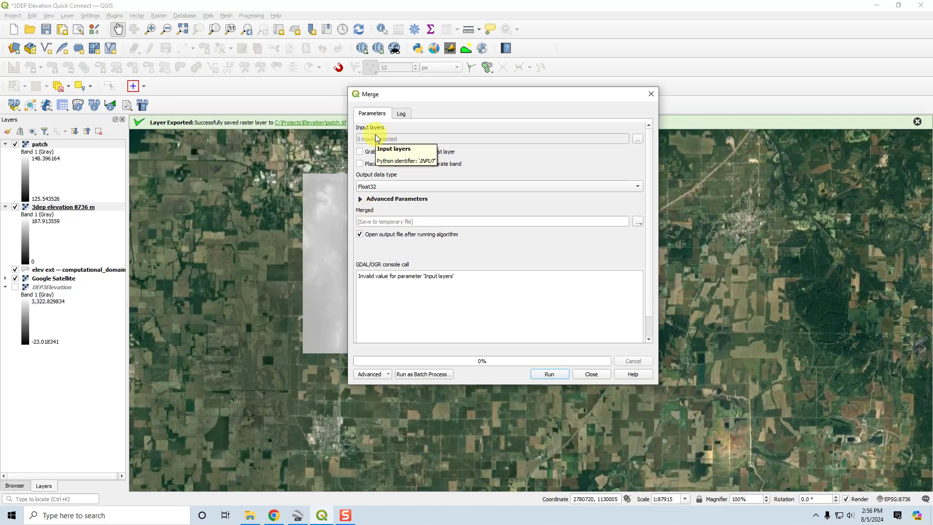
{"action": "left_click", "coordinate": [638, 223]}
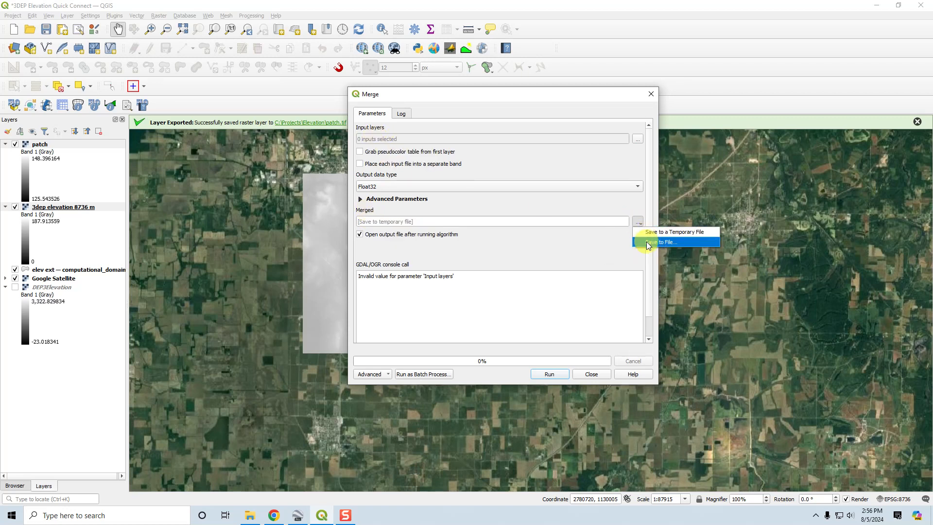
{"action": "left_click", "coordinate": [653, 242]}
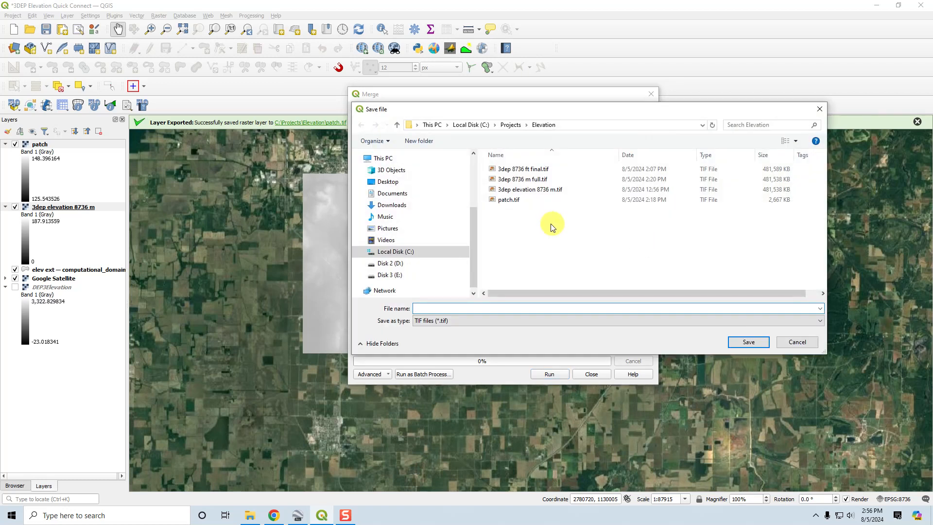
{"action": "left_click", "coordinate": [533, 179]}
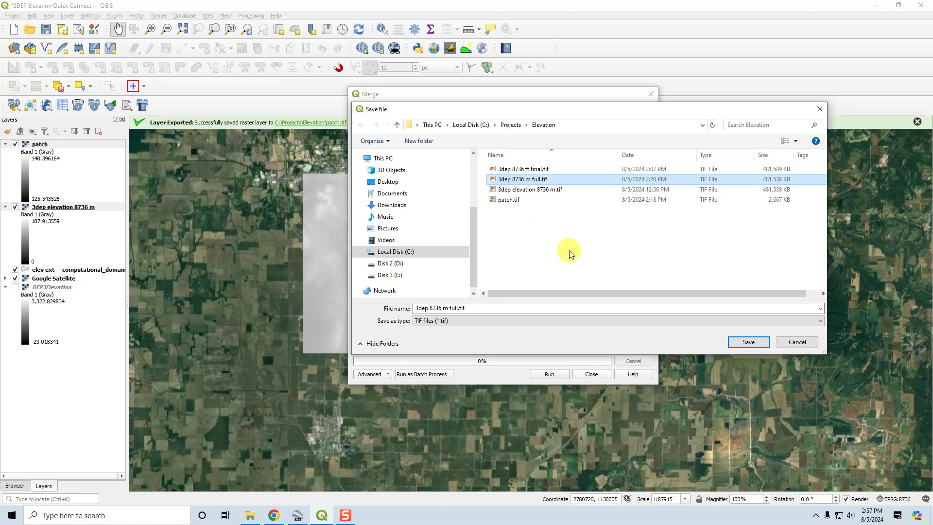
{"action": "key", "text": "Delete"}
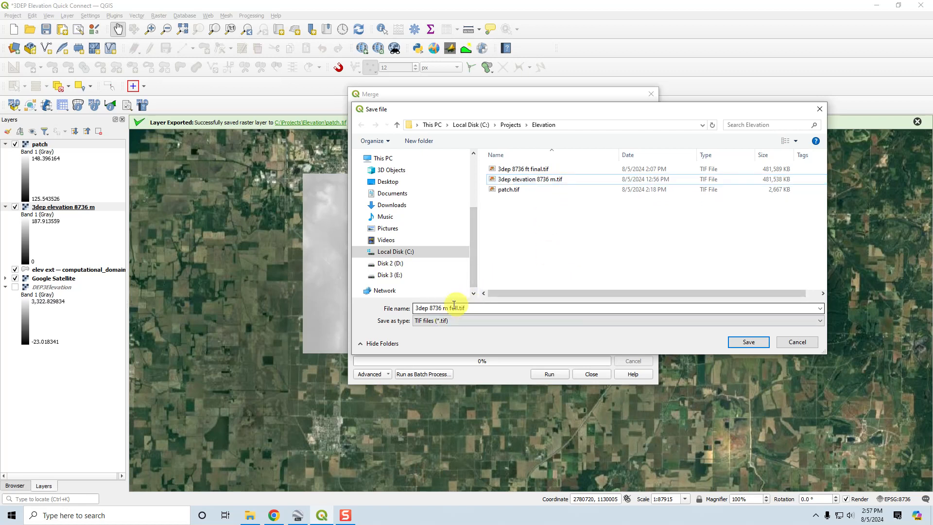
{"action": "left_click", "coordinate": [761, 345]}
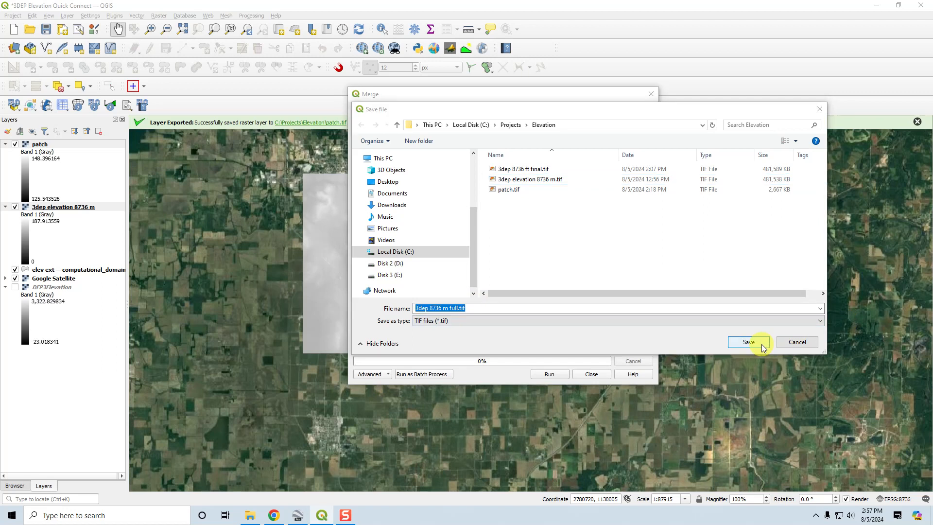
{"action": "left_click", "coordinate": [490, 258]}
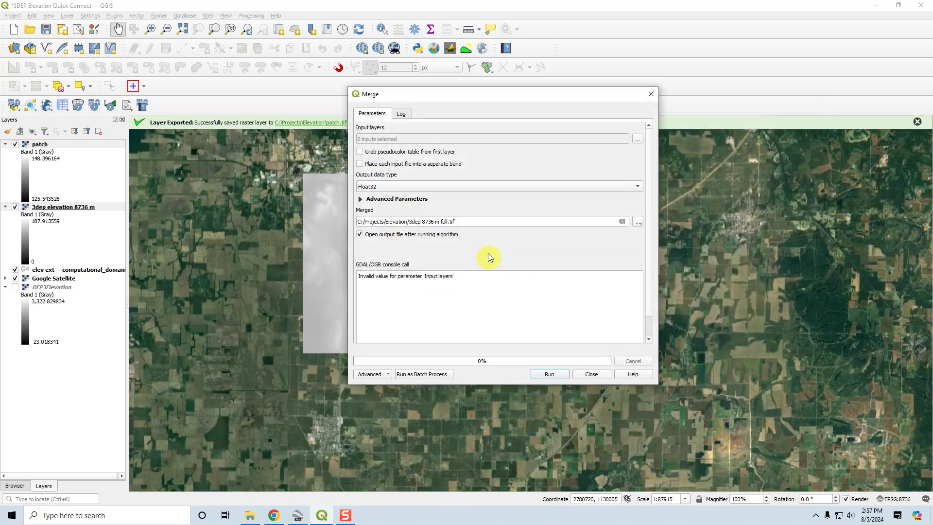
- Merge the 3dep elevation 8736 m and patch layers, and zoom the map to the merged raster
{"action": "left_click", "coordinate": [637, 139]}
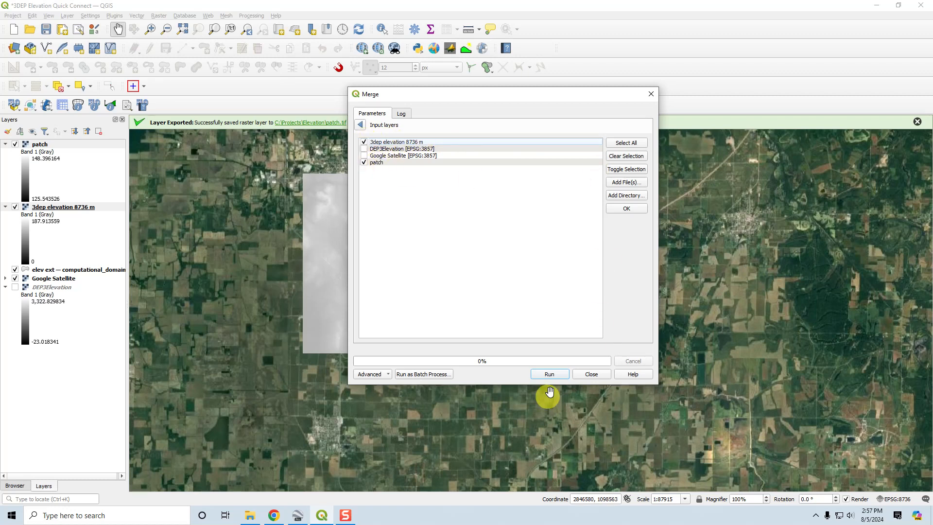
{"action": "left_click", "coordinate": [549, 374]}
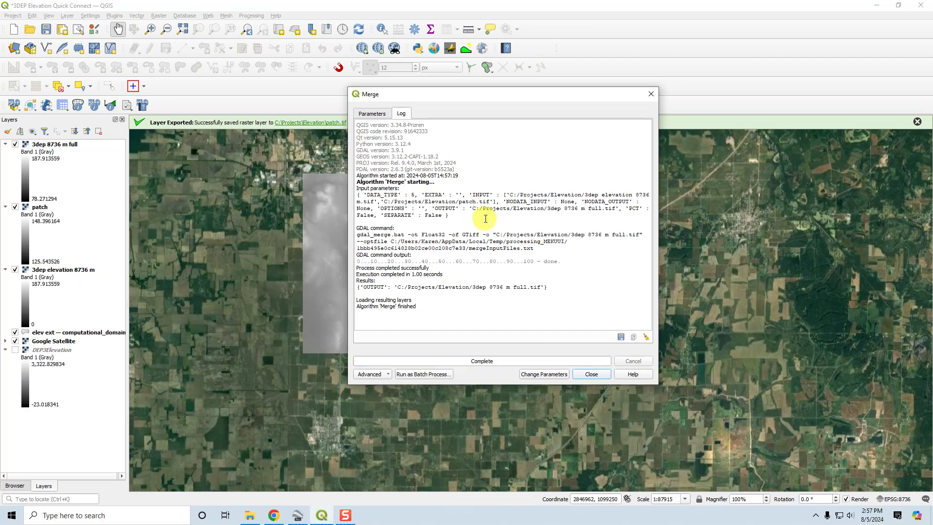
{"action": "left_click", "coordinate": [591, 374]}
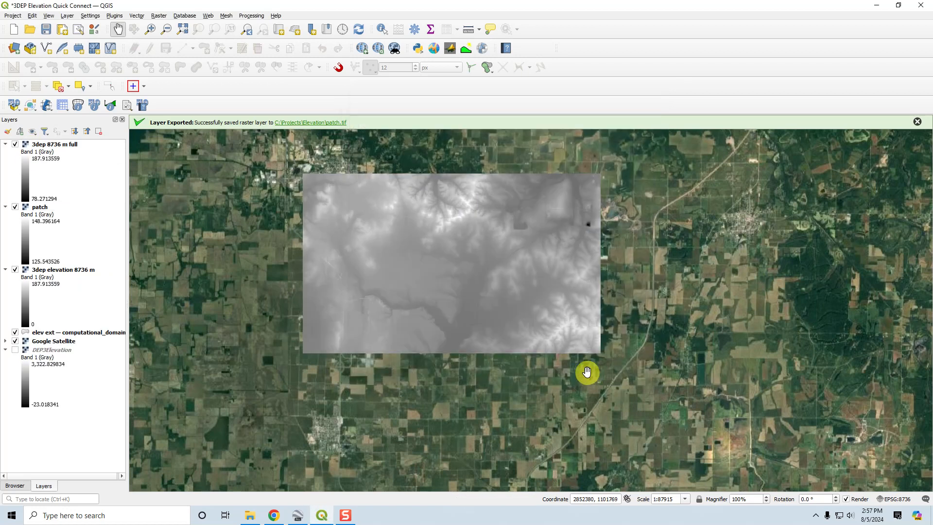
{"action": "scroll", "coordinate": [559, 199], "scroll_direction": "up", "scroll_amount": 1}
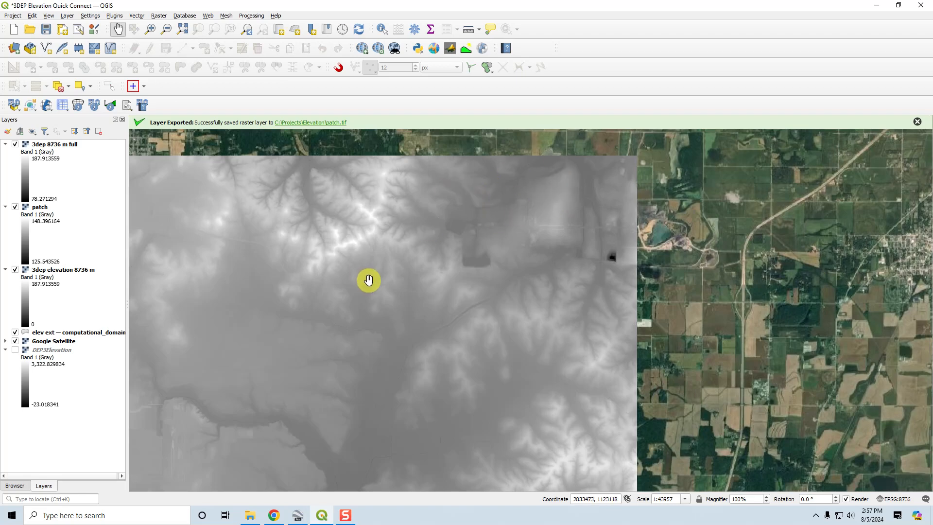
{"action": "scroll", "coordinate": [368, 277], "scroll_direction": "down", "scroll_amount": 2}
{"action": "left_click_drag", "start_coordinate": [349, 286], "coordinate": [364, 280]}
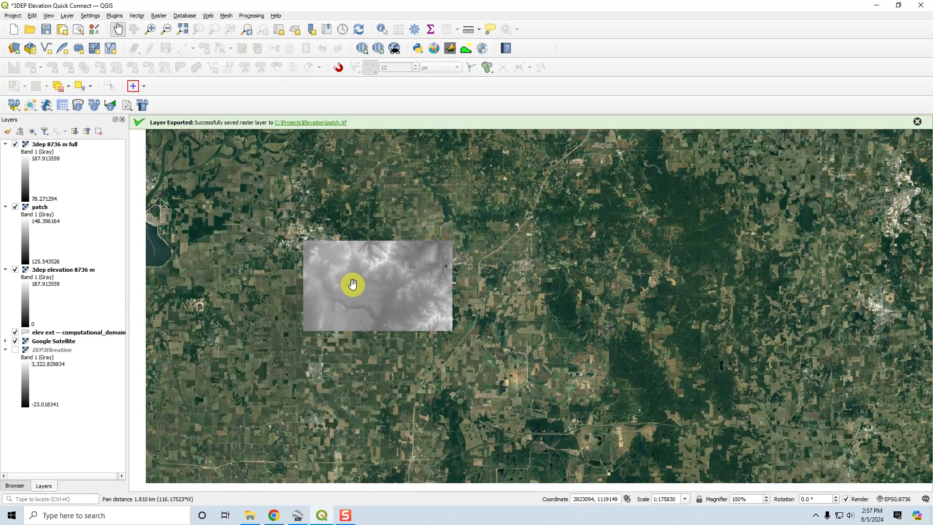
{"action": "left_click", "coordinate": [49, 145]}
{"action": "left_click", "coordinate": [214, 29]}
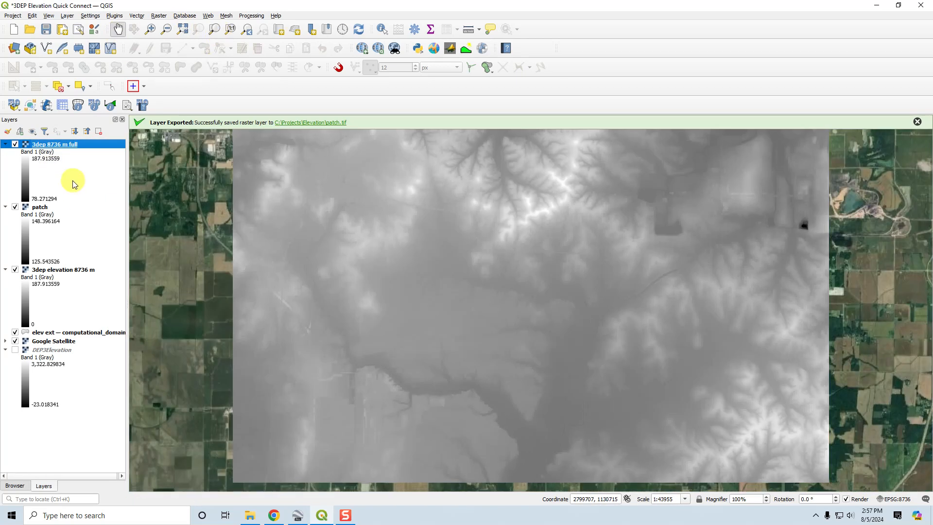
- Remove the patch and 3dep elevation 8736 m layers from the project and dismiss the message notifications
{"action": "left_click", "coordinate": [37, 209]}
{"action": "left_click", "coordinate": [39, 271], "text": "ctrl"}
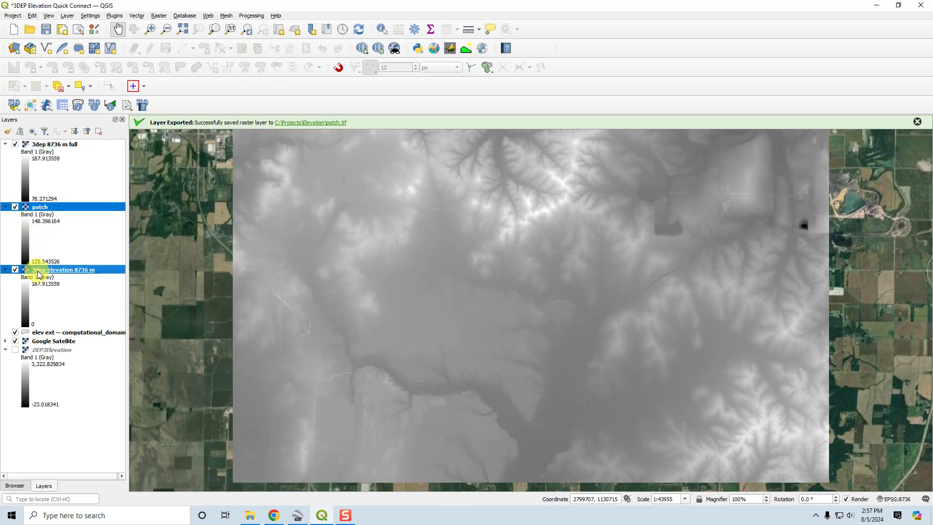
{"action": "right_click", "coordinate": [71, 269]}
{"action": "left_click", "coordinate": [92, 291]}
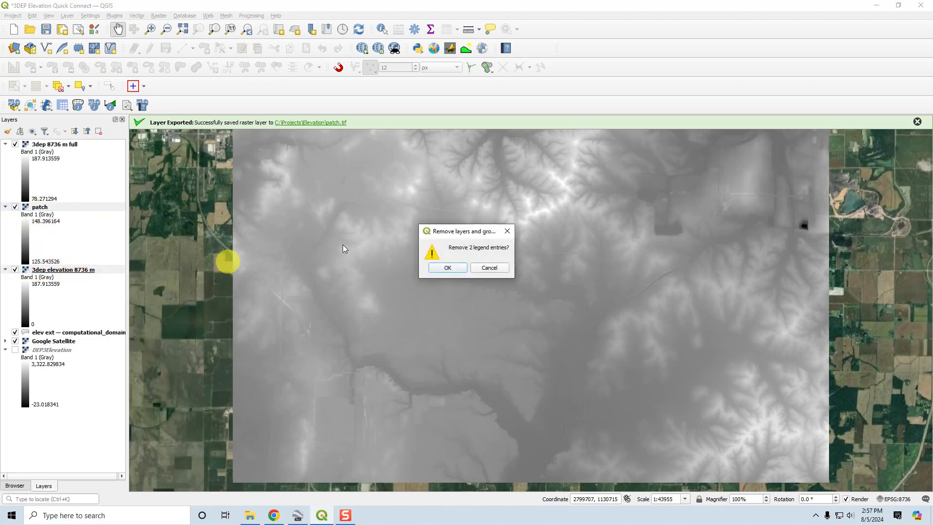
{"action": "left_click", "coordinate": [450, 269]}
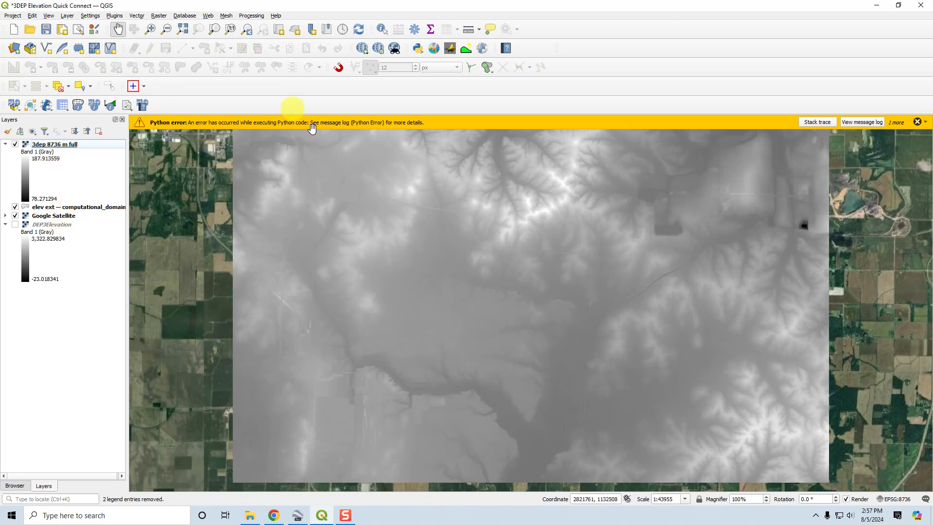
{"action": "left_click", "coordinate": [918, 122]}
{"action": "left_click", "coordinate": [917, 122]}
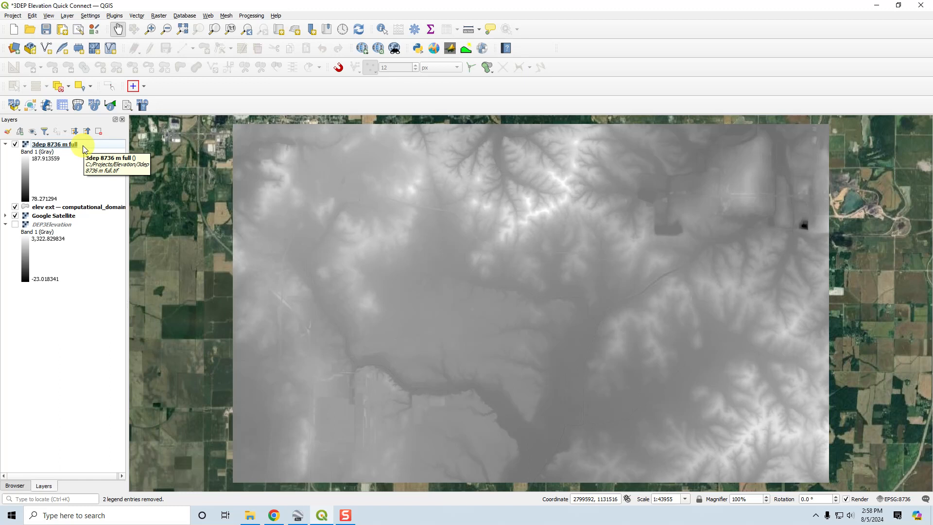
- Enter the Raster Calculator expression "3dep 8736 m full@1" * 3.28 to convert the merged elevations from metres to feet
{"action": "left_click", "coordinate": [164, 18]}
{"action": "left_click", "coordinate": [172, 23]}
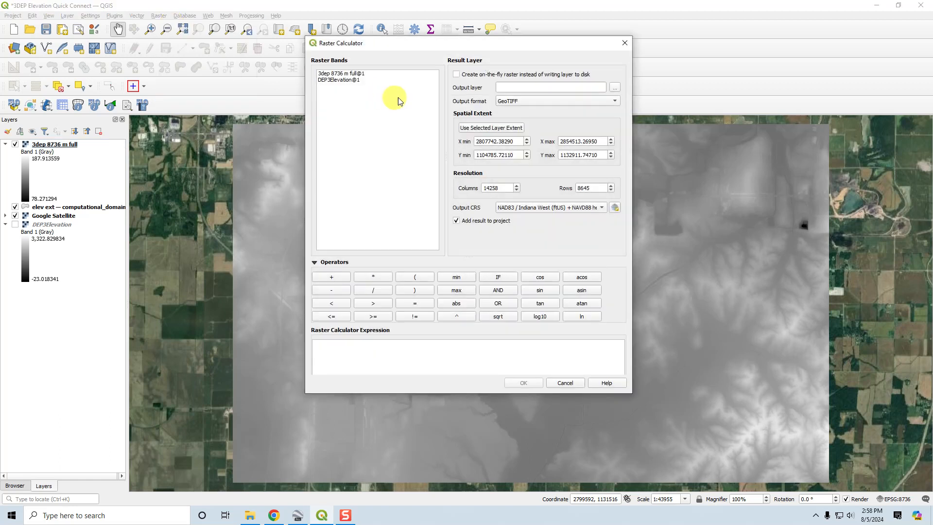
{"action": "left_click", "coordinate": [334, 75]}
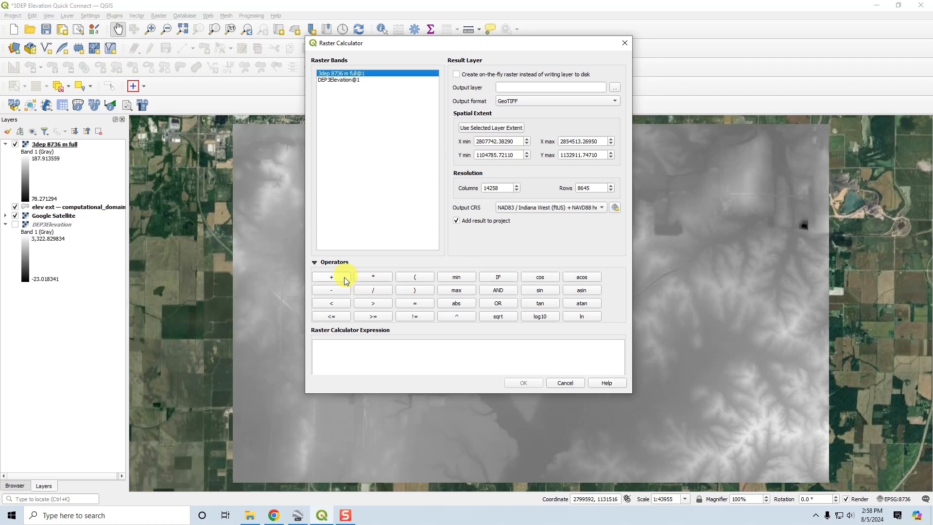
{"action": "double_click", "coordinate": [353, 74]}
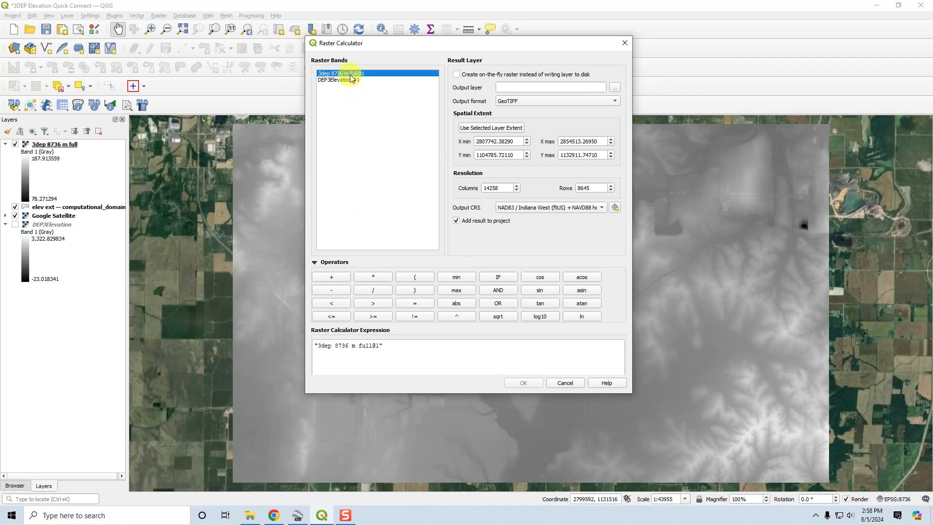
{"action": "left_click", "coordinate": [374, 275]}
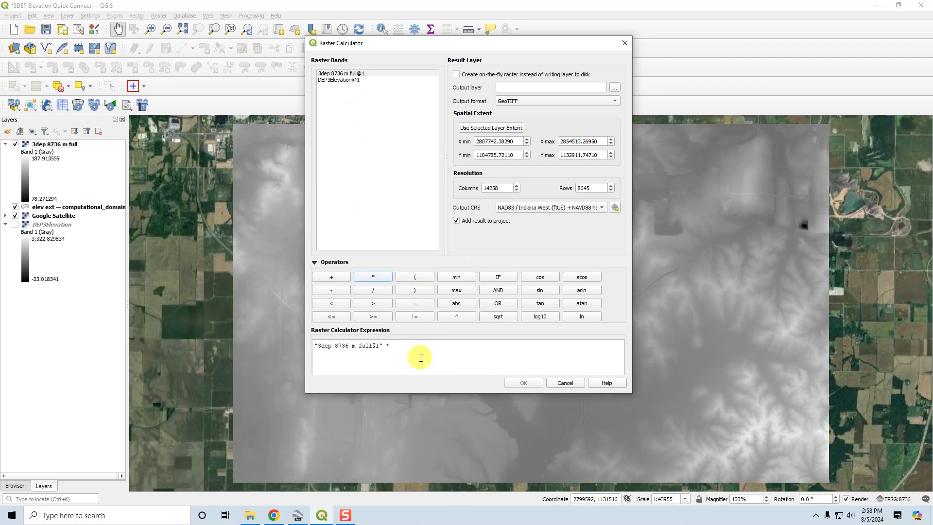
{"action": "left_click", "coordinate": [423, 352]}
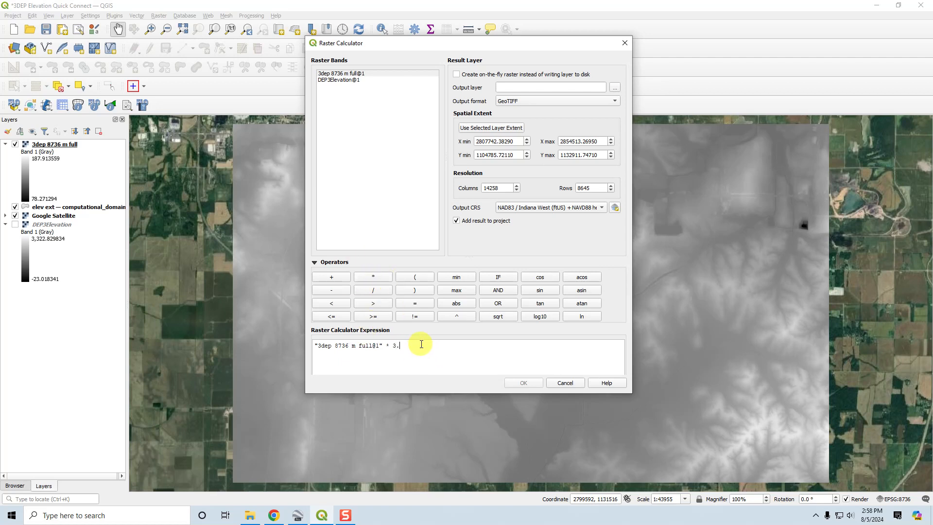
- Set the calculation's output layer to 3dep 8736 ft final.tif in the Elevation folder, deleting the existing file of that name
{"action": "left_click", "coordinate": [614, 88]}
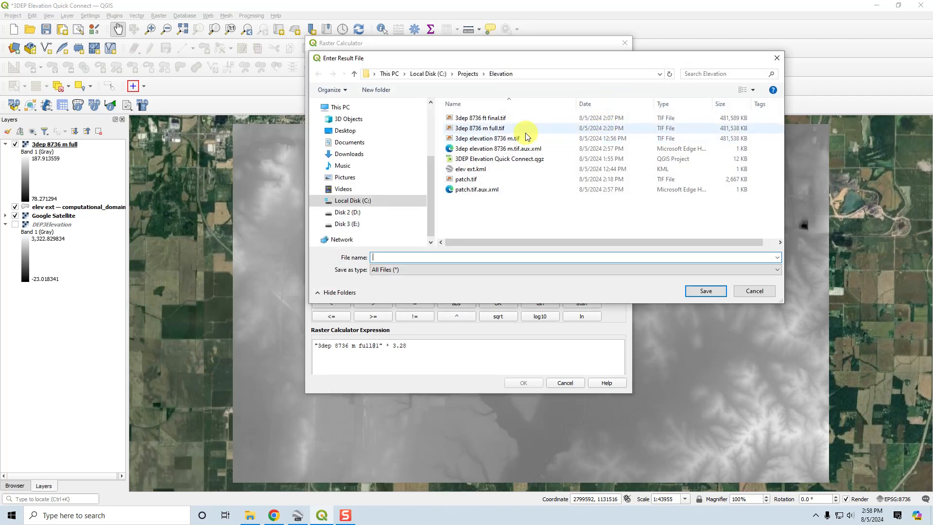
{"action": "left_click", "coordinate": [510, 119]}
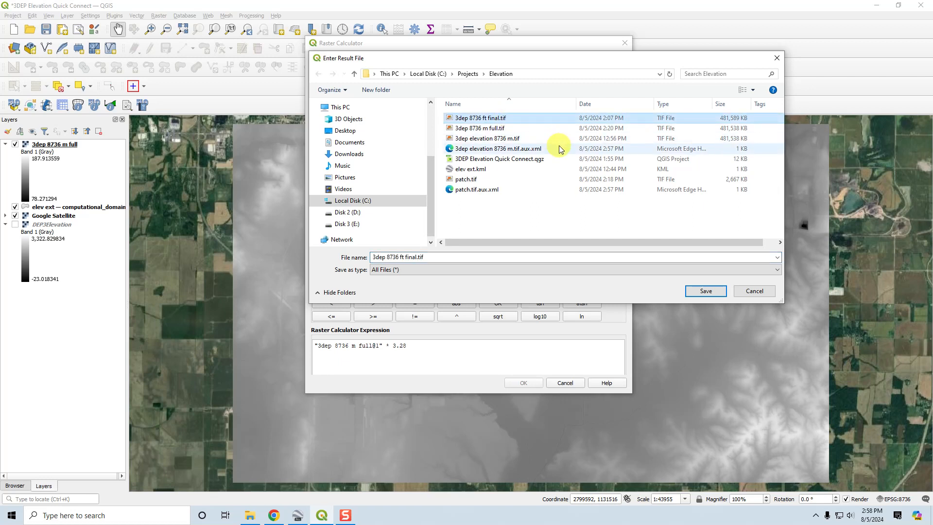
{"action": "key", "text": "Delete"}
{"action": "left_click", "coordinate": [374, 259]}
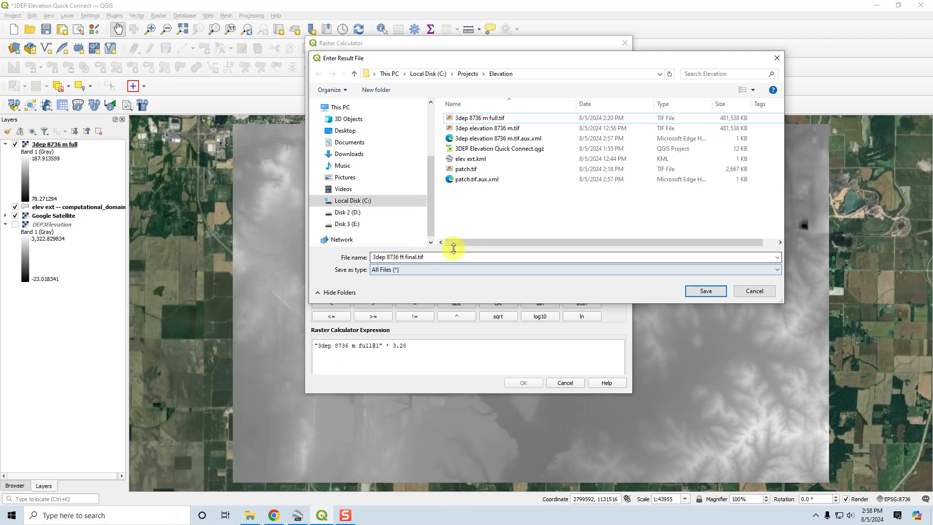
{"action": "left_click", "coordinate": [705, 290]}
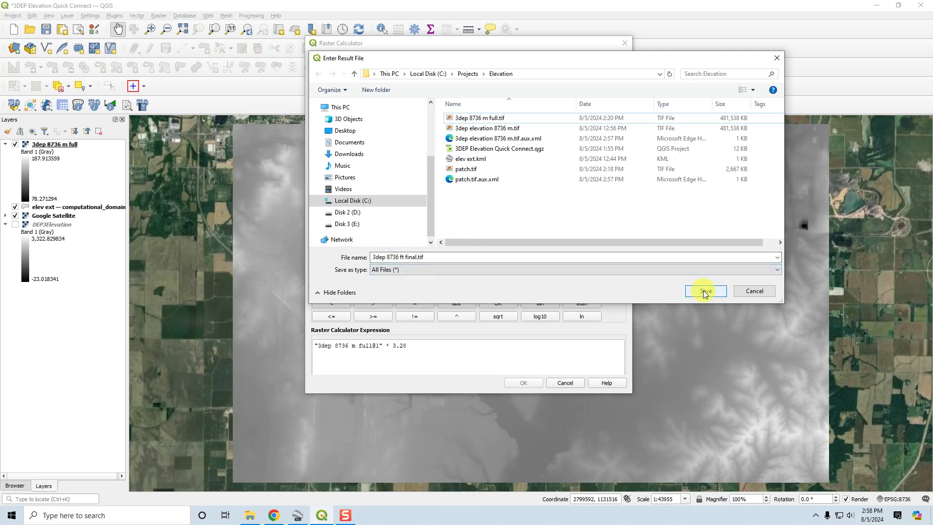
{"action": "left_click", "coordinate": [705, 291]}
{"action": "left_click", "coordinate": [496, 261]}
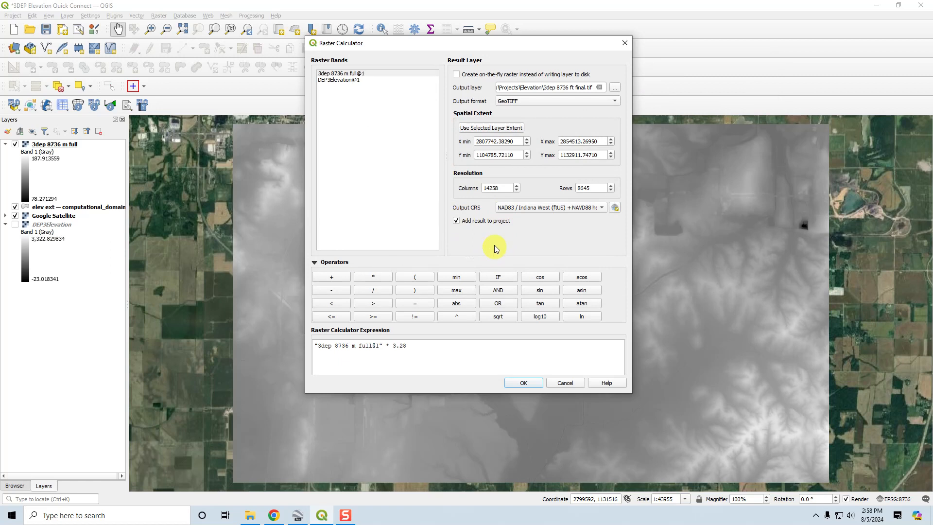
- Run the raster calculation and compare the elevation ranges of the 3dep 8736 m full and 3dep 8736 ft final layers
{"action": "left_click", "coordinate": [525, 384]}
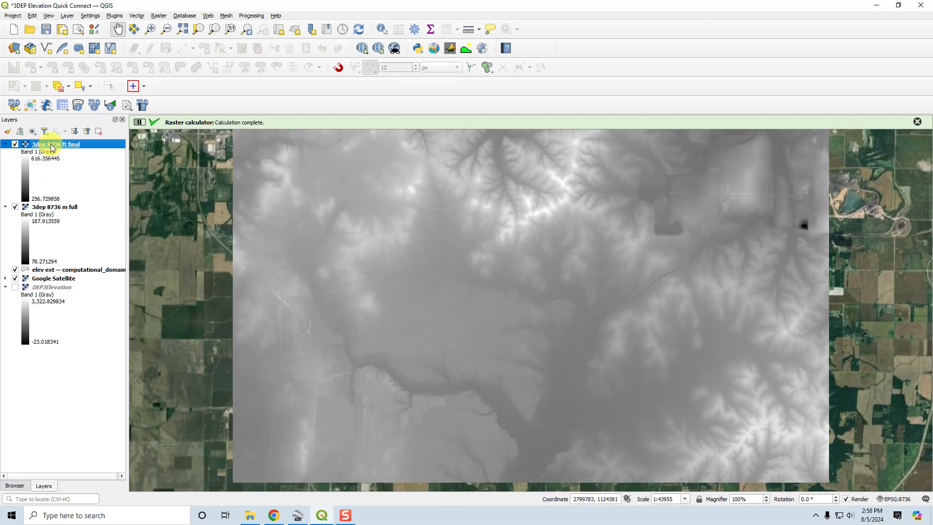
{"action": "left_click", "coordinate": [60, 207]}
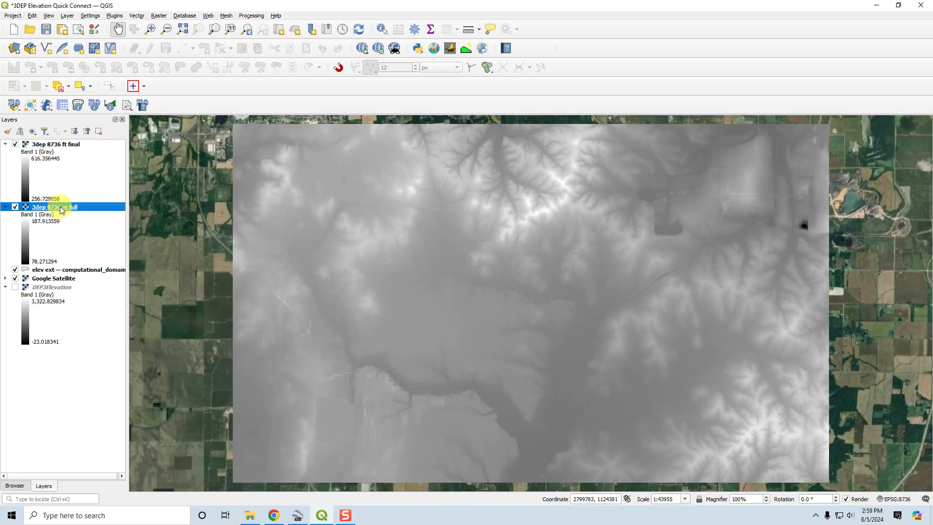
{"action": "left_click", "coordinate": [68, 145]}
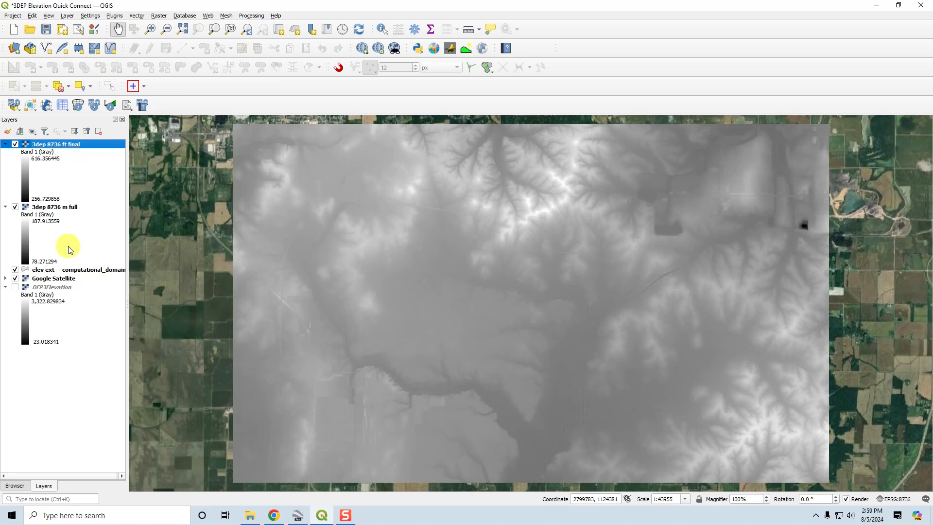